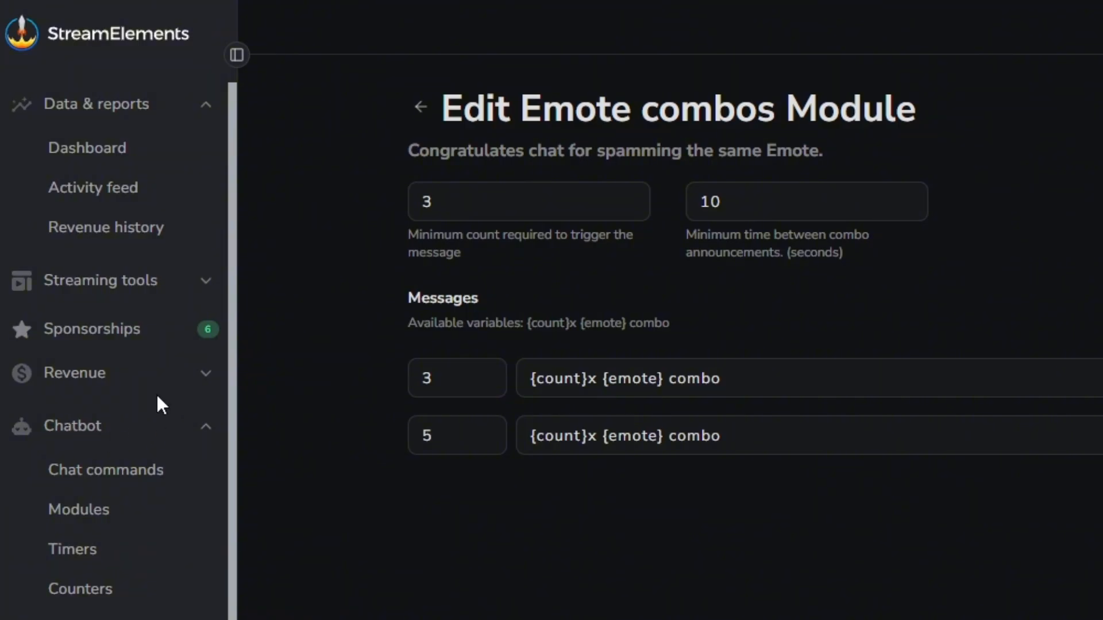
# - Open the chatbot's Emote combos module for editing
pyautogui.click(98, 520)
pyautogui.scroll(-10, 510, 152)
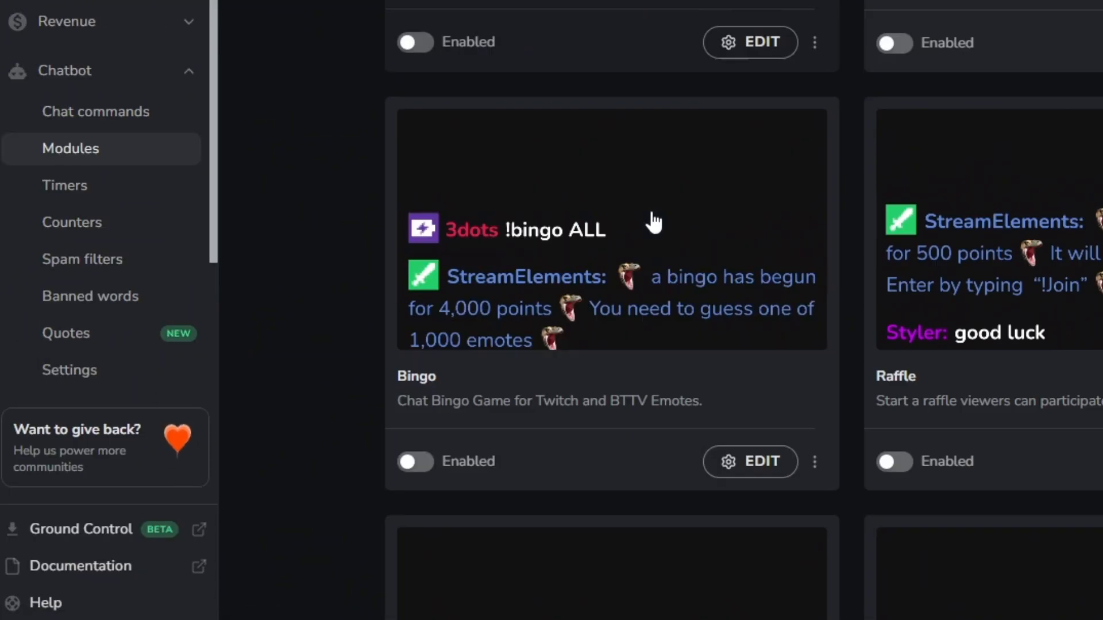
pyautogui.scroll(-5, 653, 223)
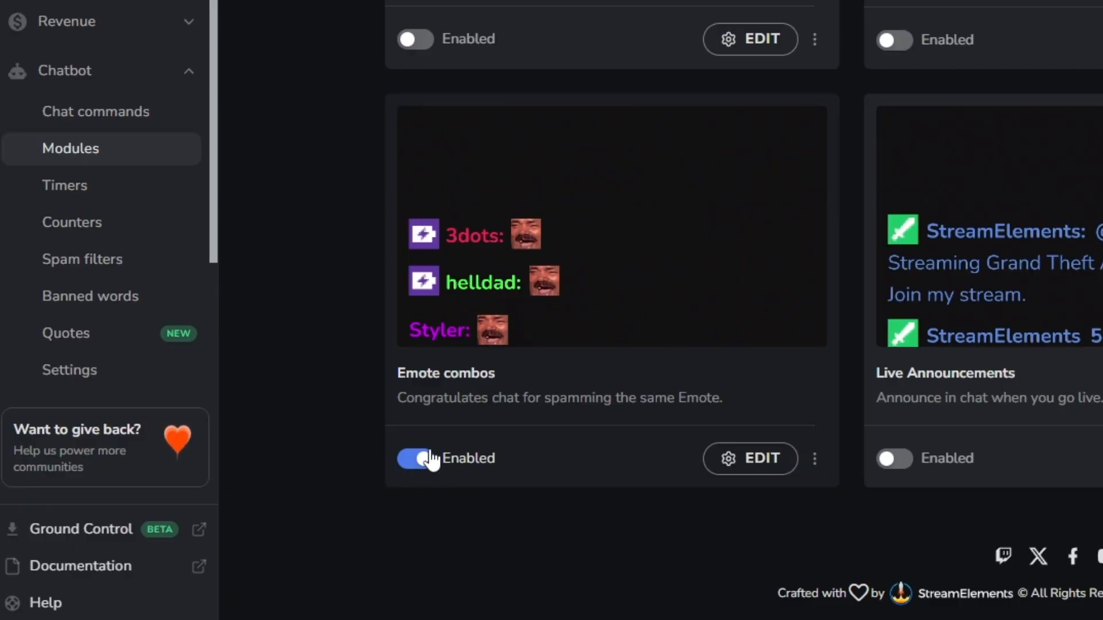
pyautogui.click(752, 462)
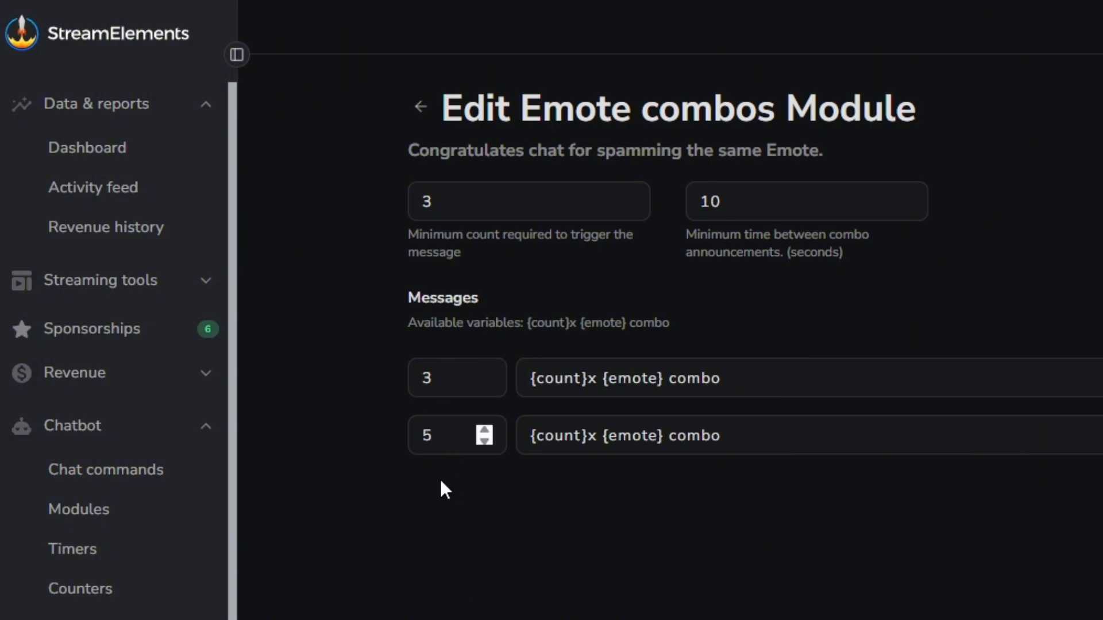
# - Examine the variables in the message template for the 3-count emote combo
pyautogui.click(598, 380)
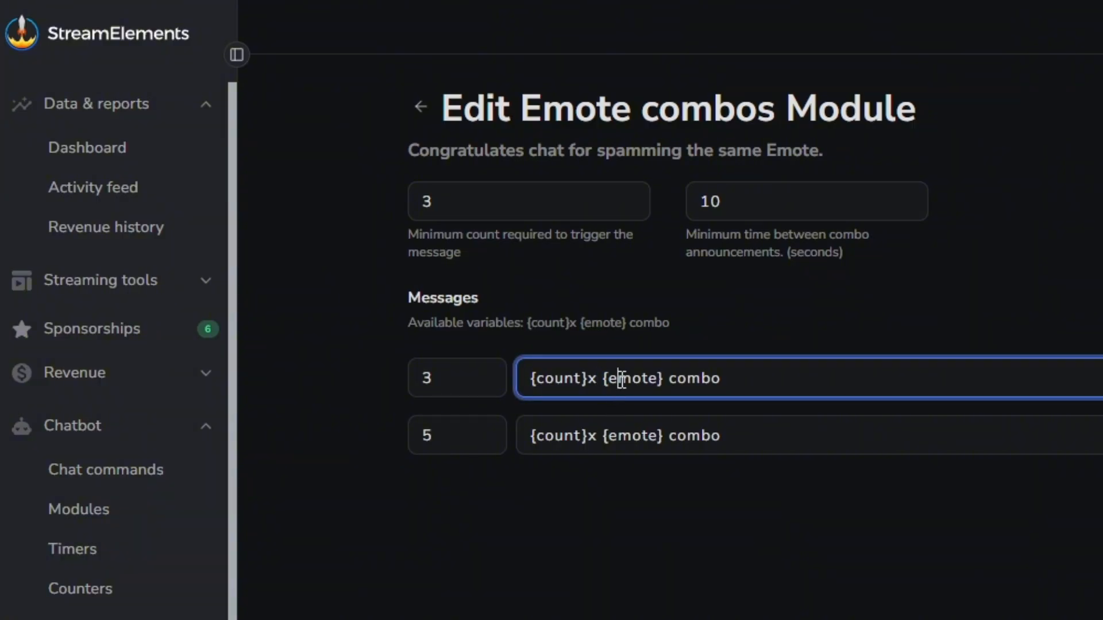
pyautogui.moveTo(664, 381); pyautogui.dragTo(670, 380)
pyautogui.click(680, 555)
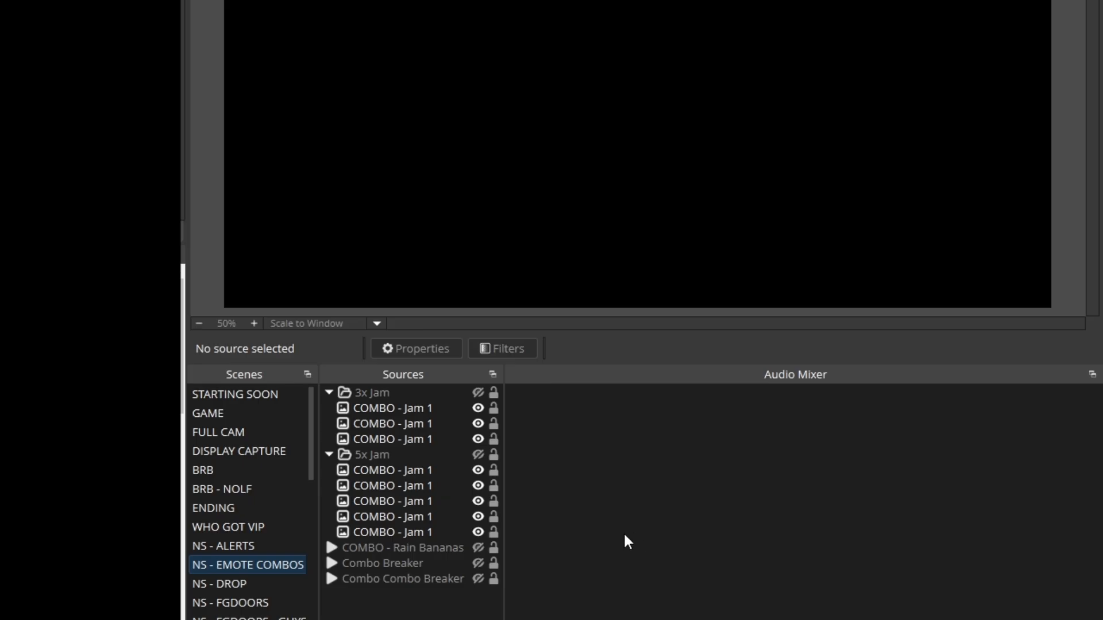
# - Switch to OBS and preview the 3x Jam and 5x Jam groups in the NS - EMOTE COMBOS scene, hiding each again
pyautogui.scroll(-1, 314, 465)
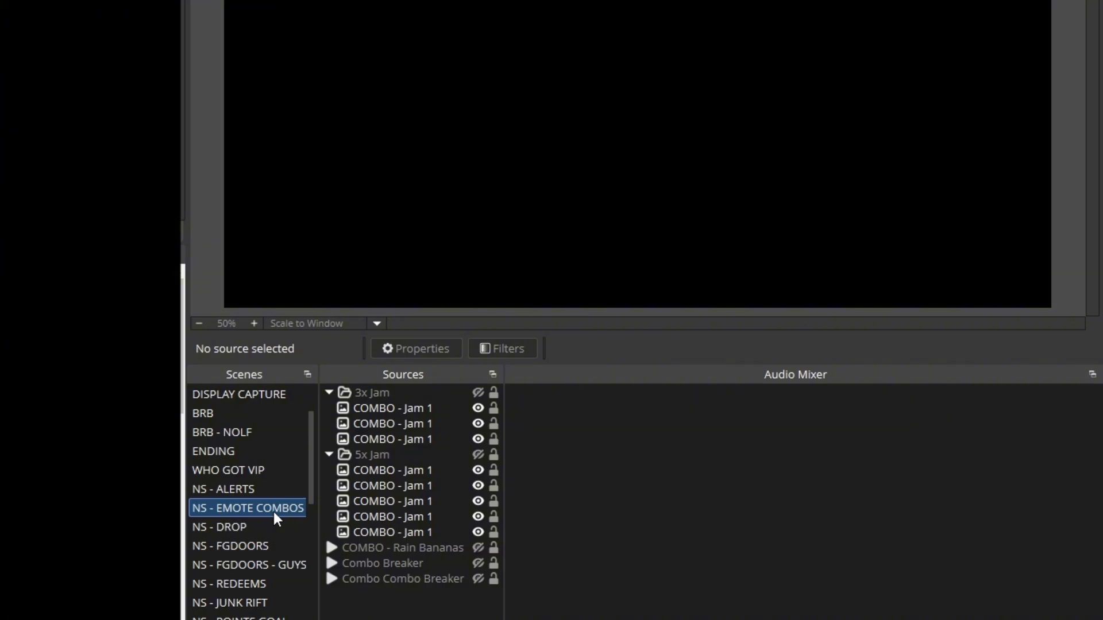
pyautogui.click(387, 394)
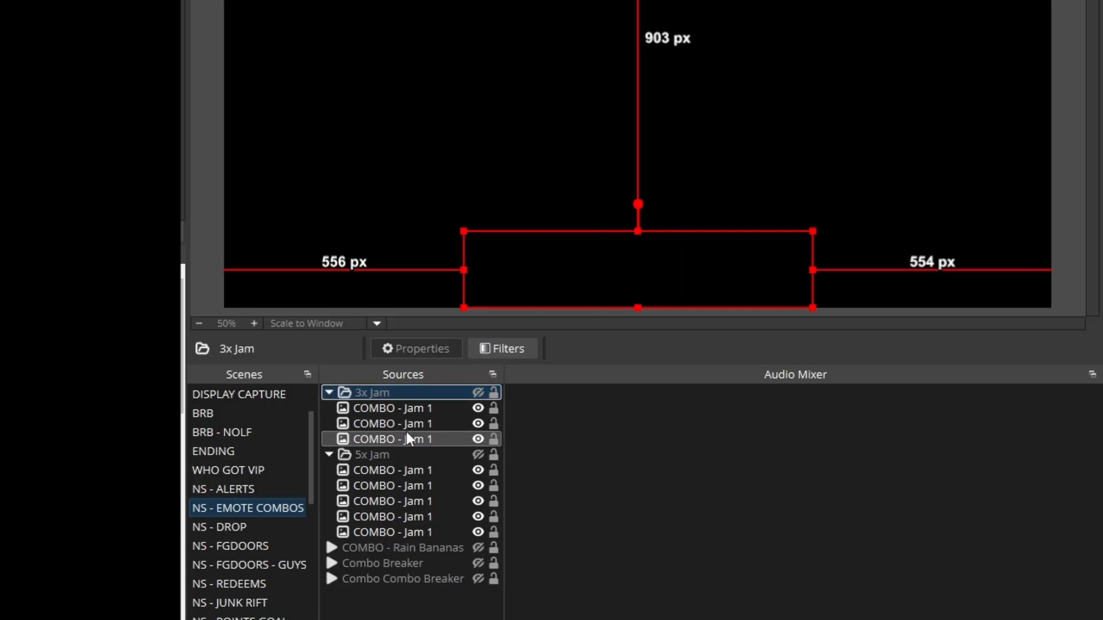
pyautogui.click(478, 393)
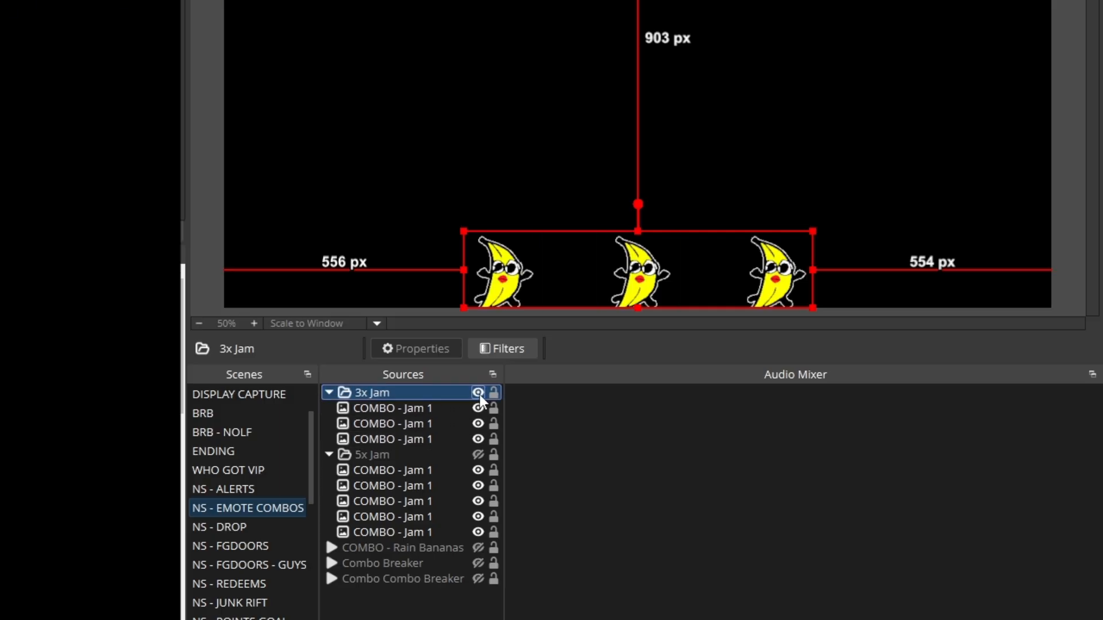
pyautogui.click(478, 393)
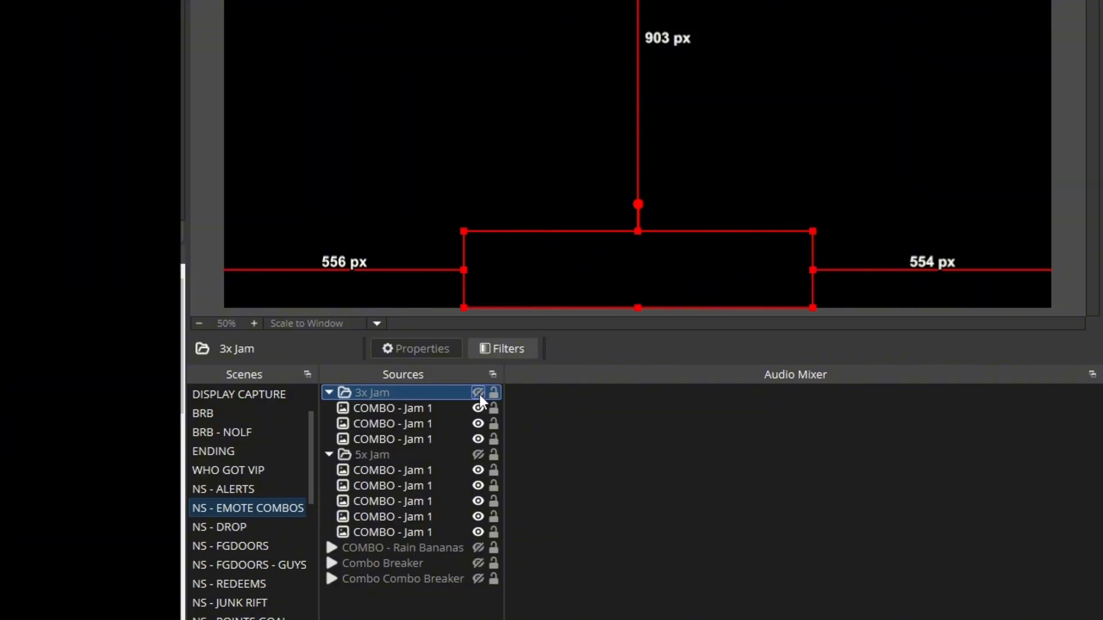
pyautogui.click(398, 455)
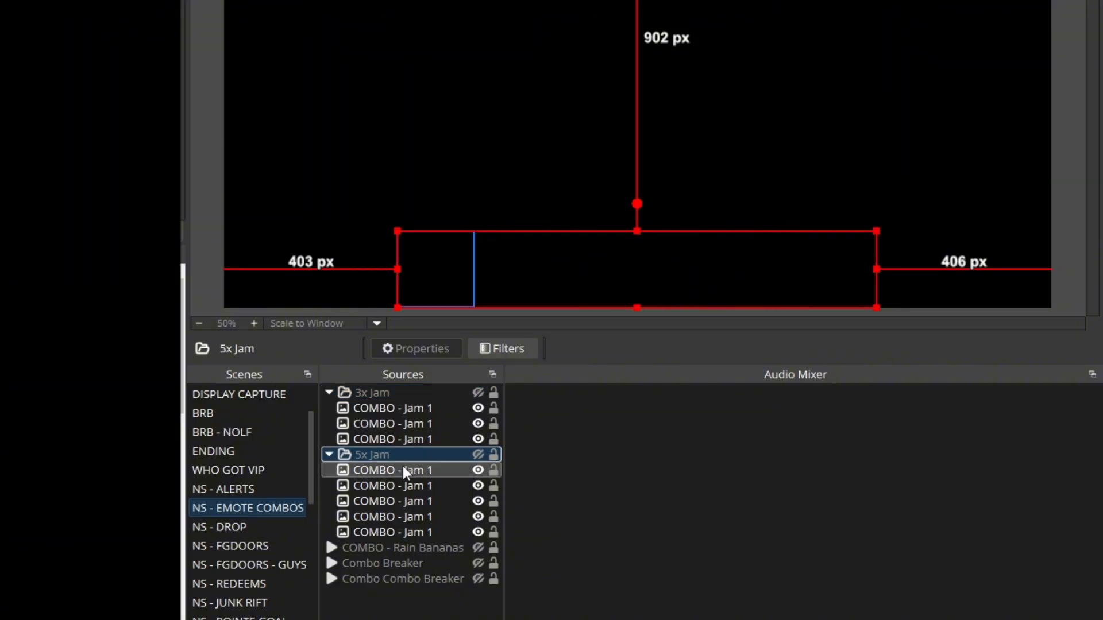
pyautogui.click(478, 455)
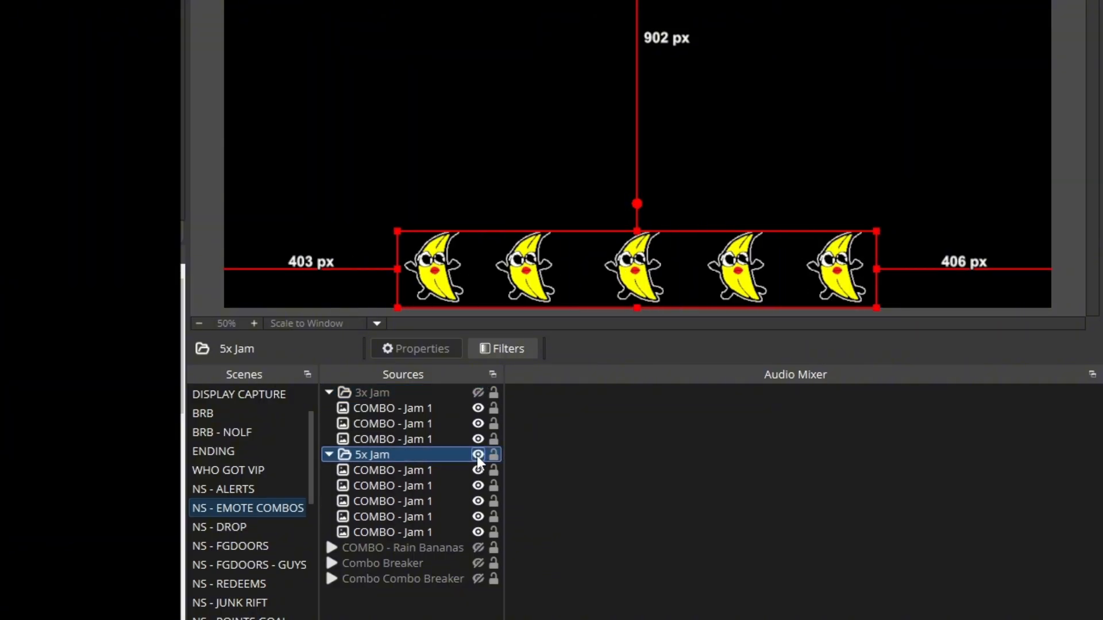
pyautogui.click(477, 454)
# - Preview the Combo Breaker and Combo Combo Breaker media sources by showing each briefly and hiding it again
pyautogui.click(402, 579)
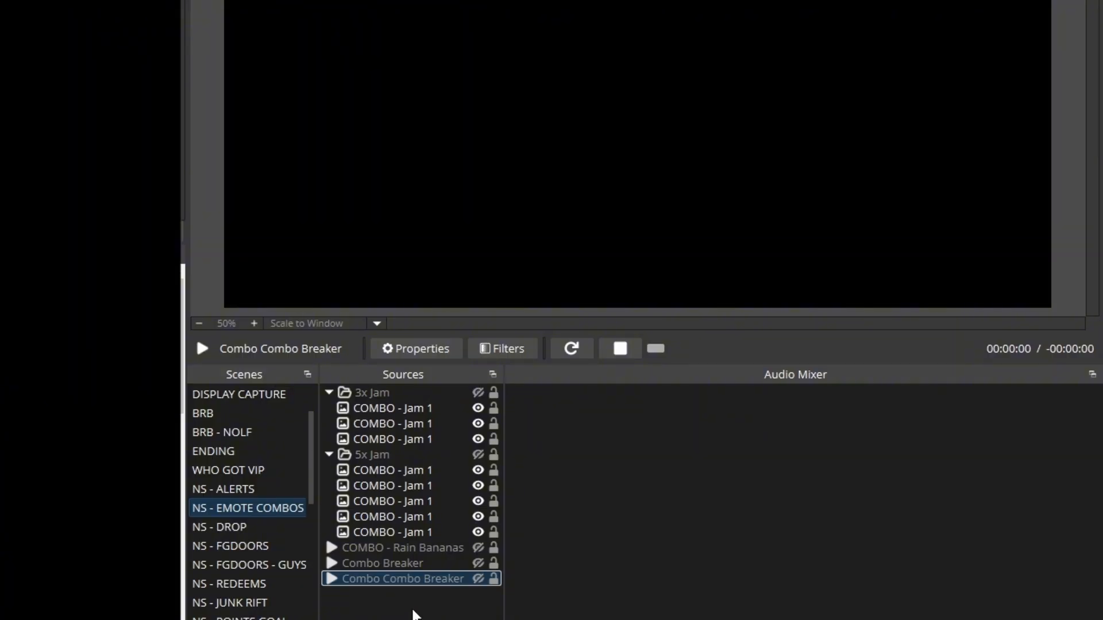
pyautogui.click(442, 564)
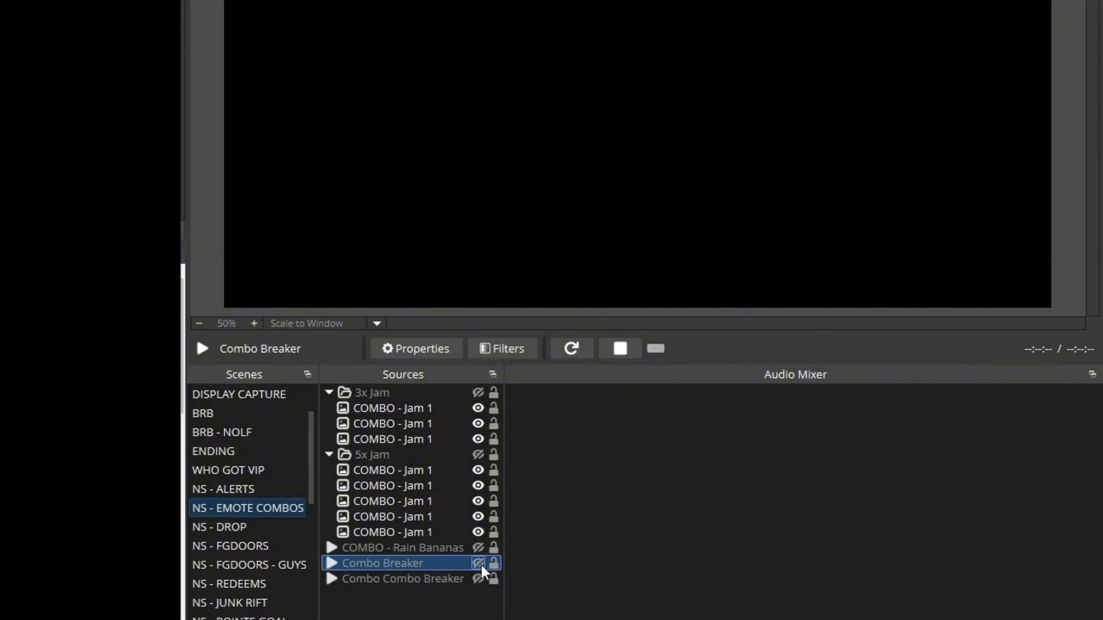
pyautogui.click(480, 564)
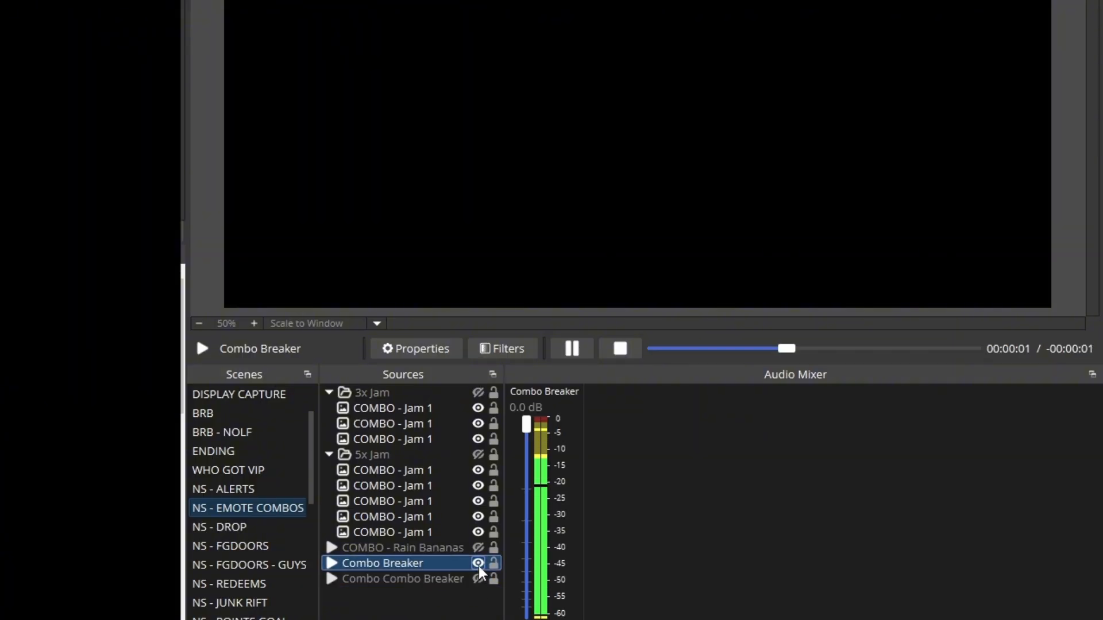
pyautogui.click(478, 564)
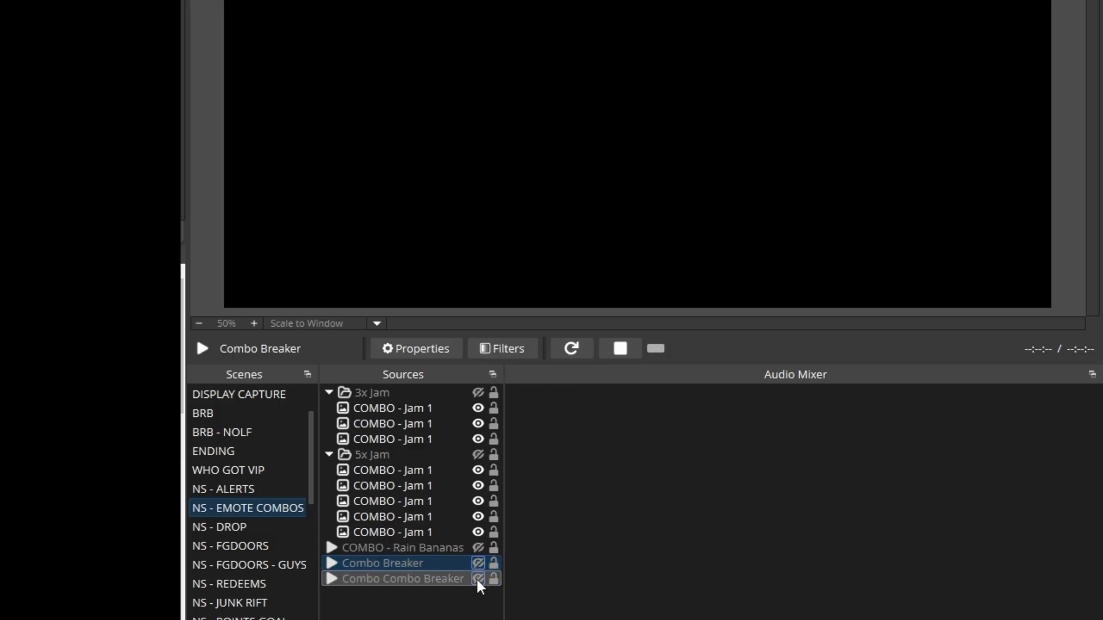
pyautogui.click(477, 580)
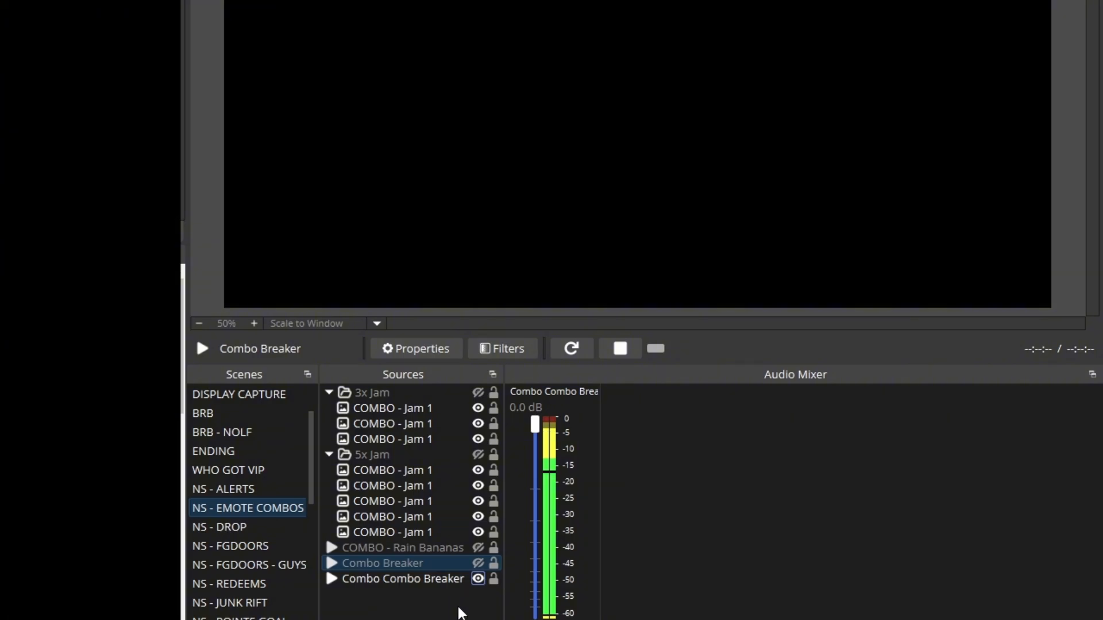
pyautogui.click(478, 579)
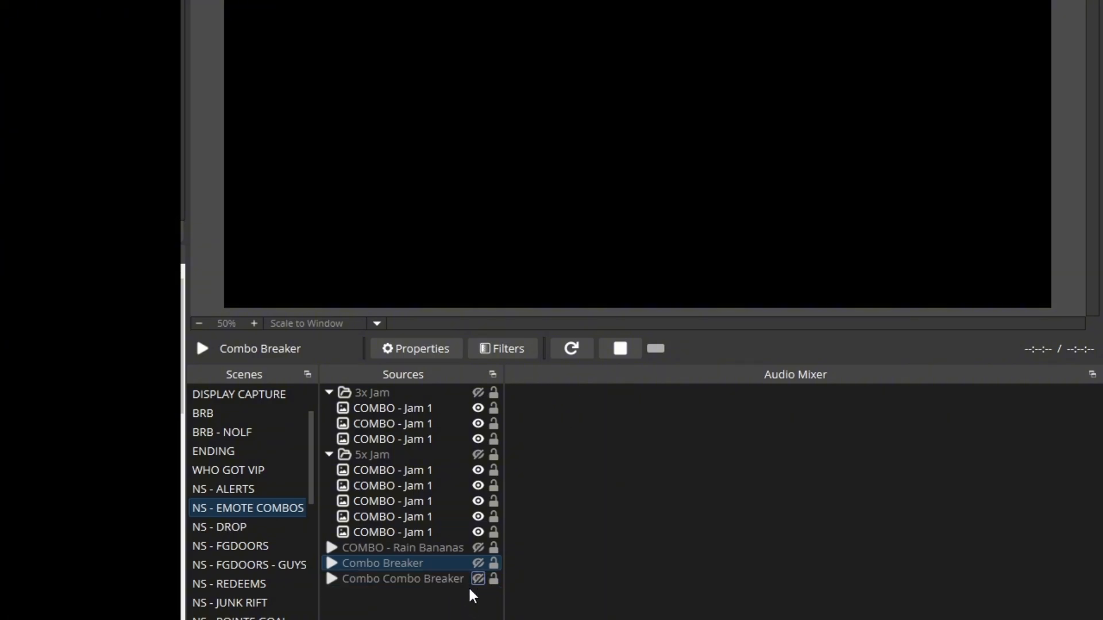
# - Review how the two combo breaker media sources pair with the 3x Jam and 5x Jam groups
pyautogui.click(472, 596)
pyautogui.click(423, 565)
pyautogui.click(383, 580)
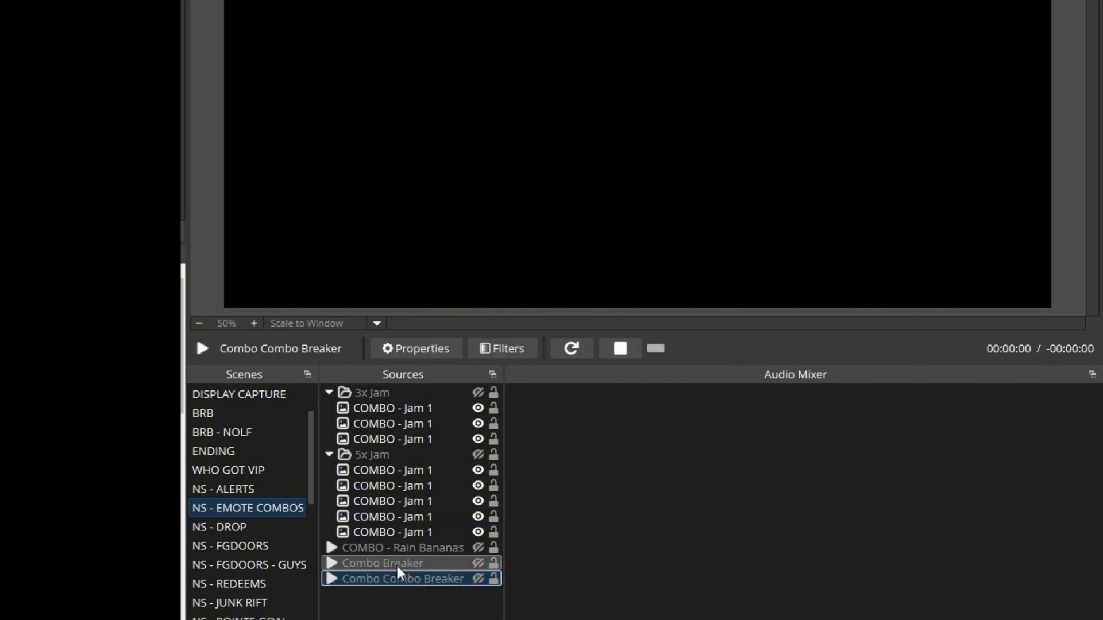
pyautogui.click(396, 563)
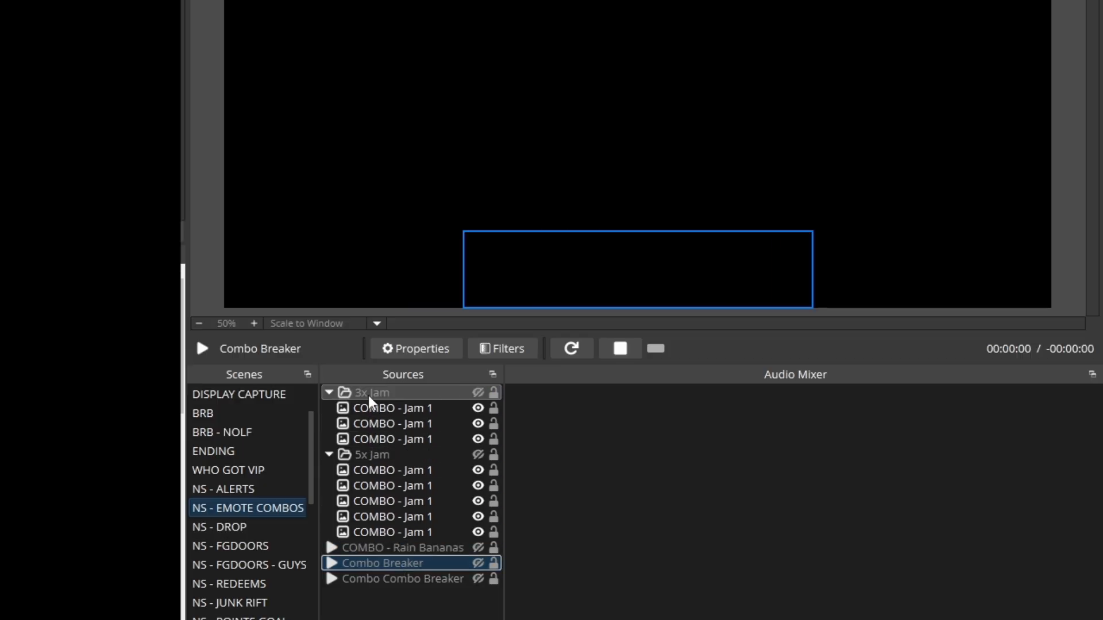
pyautogui.click(380, 455)
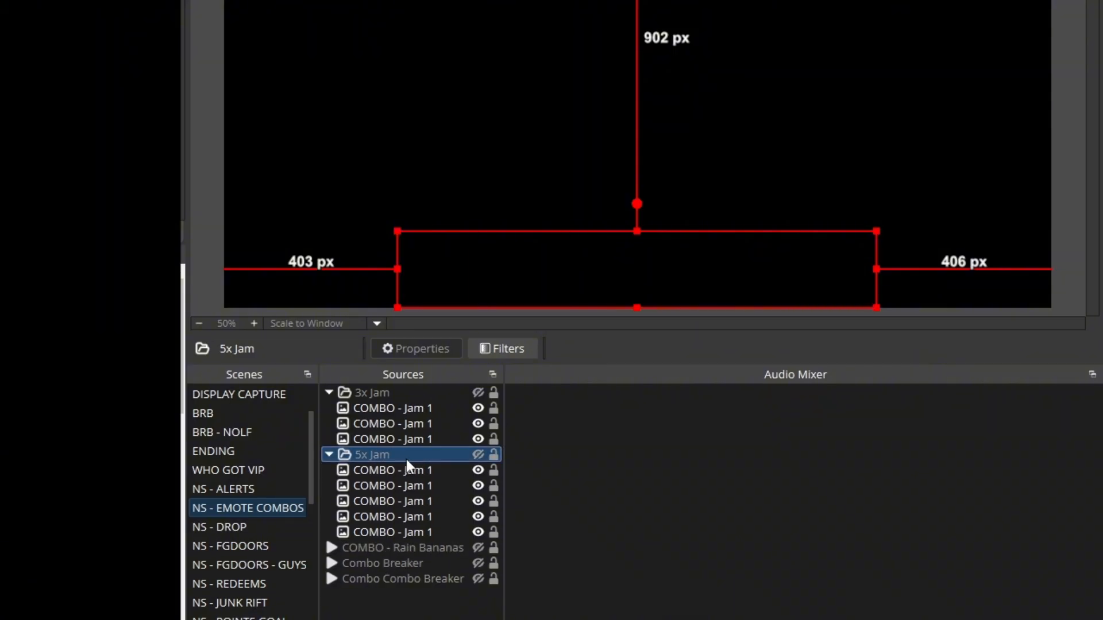
pyautogui.click(387, 392)
pyautogui.click(388, 454)
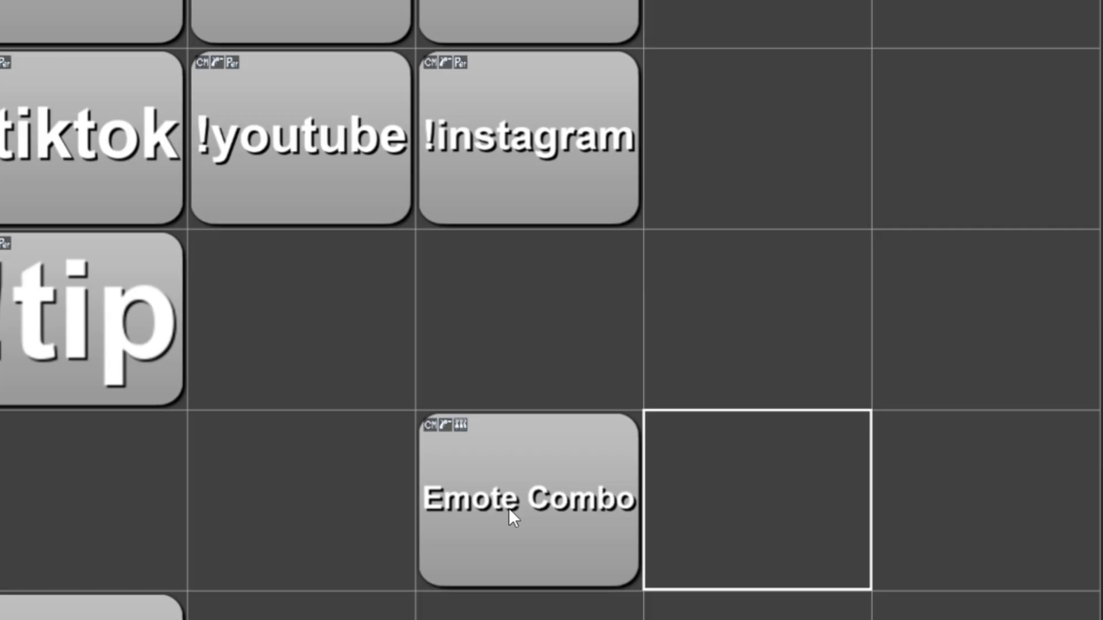
# - Switch to the SAMMI deck, check the Emote Combo button's queue, overlap and press type settings, and save them
pyautogui.click(510, 510)
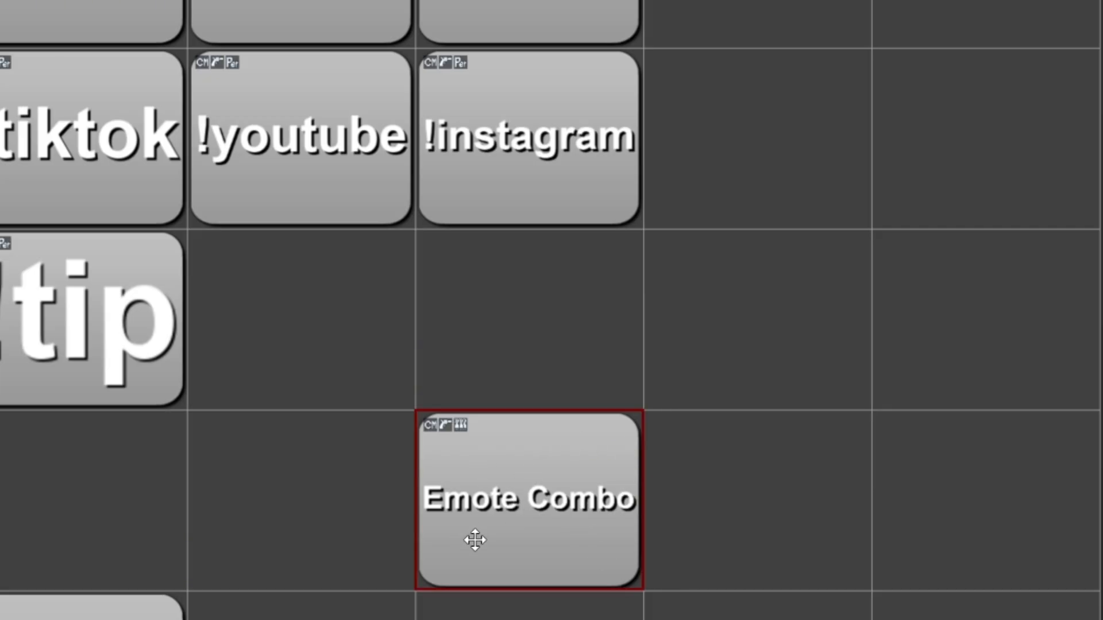
pyautogui.rightClick(546, 473)
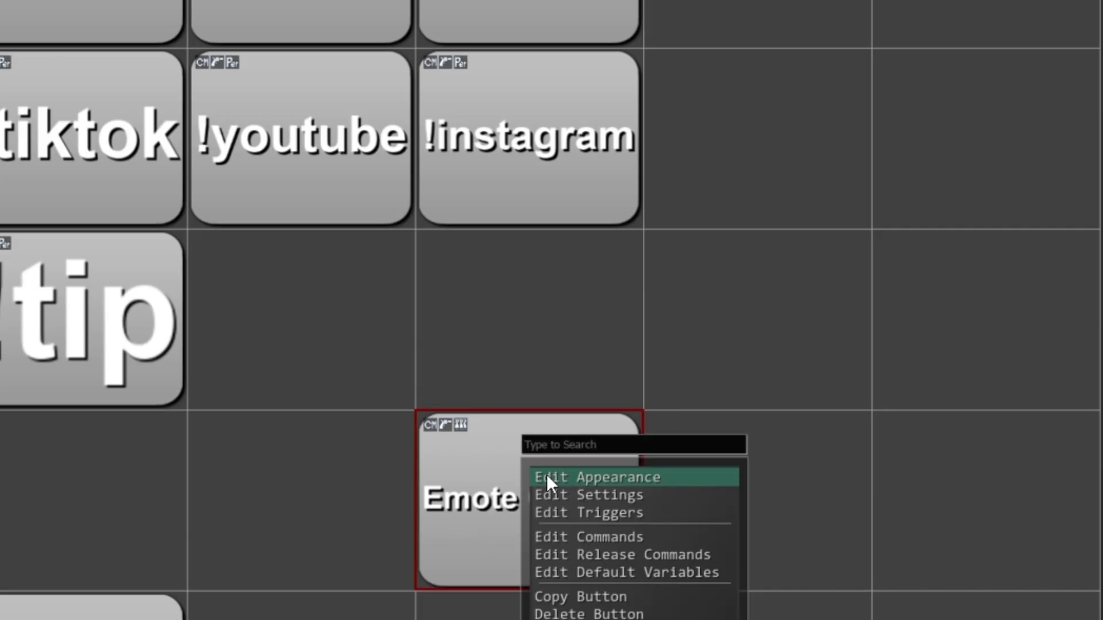
pyautogui.click(551, 495)
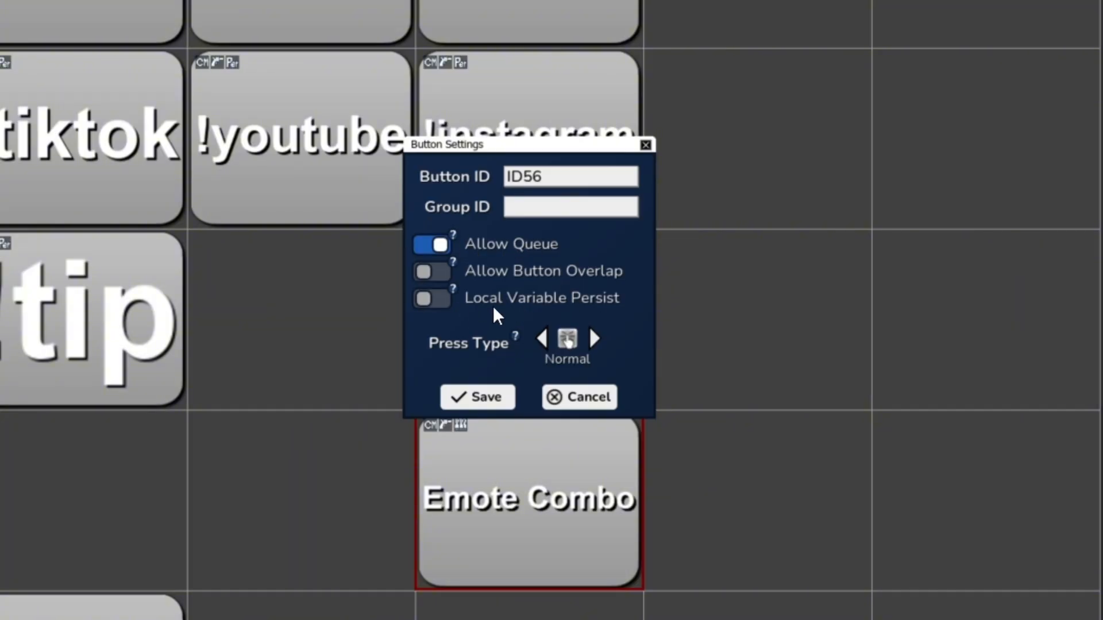
pyautogui.click(493, 402)
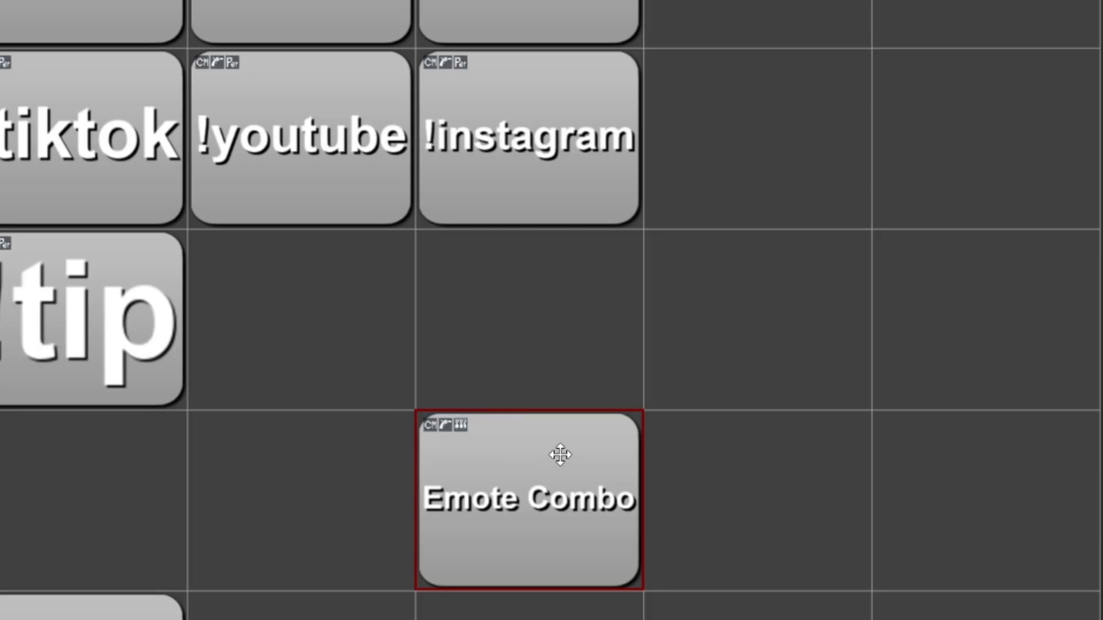
# - Review the count and wildcard in the Emote Combo button's two Twitch chat message triggers and save them
pyautogui.rightClick(537, 416)
pyautogui.click(581, 492)
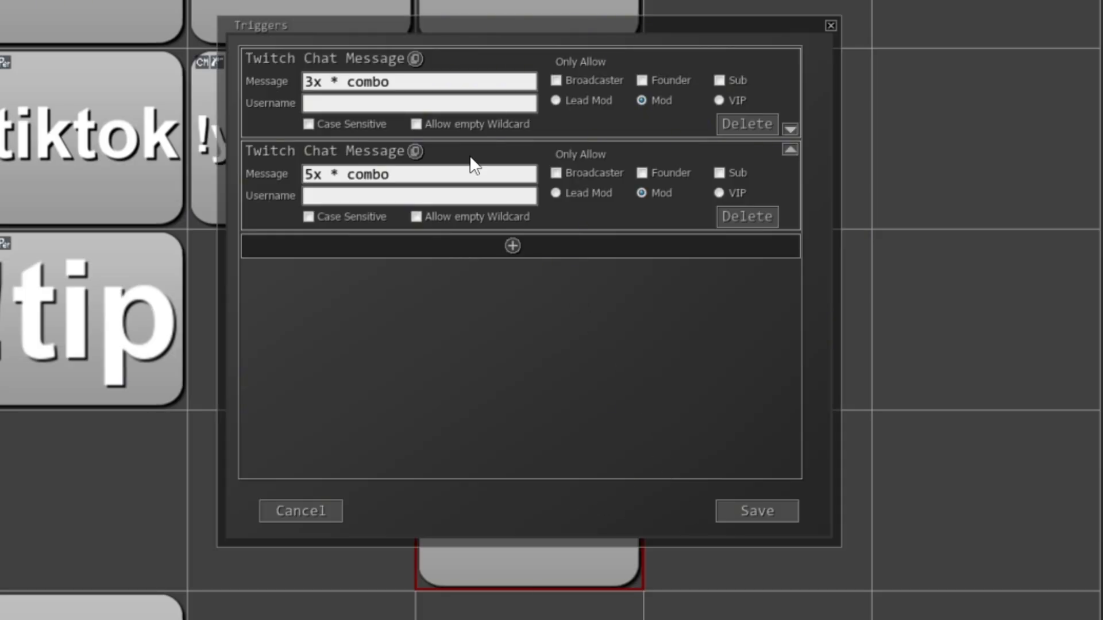
pyautogui.moveTo(319, 82); pyautogui.dragTo(304, 81)
pyautogui.click(431, 83)
pyautogui.moveTo(305, 82); pyautogui.dragTo(317, 84)
pyautogui.doubleClick(336, 82)
pyautogui.press('Right')
pyautogui.click(445, 88)
pyautogui.press('End')
pyautogui.click(747, 524)
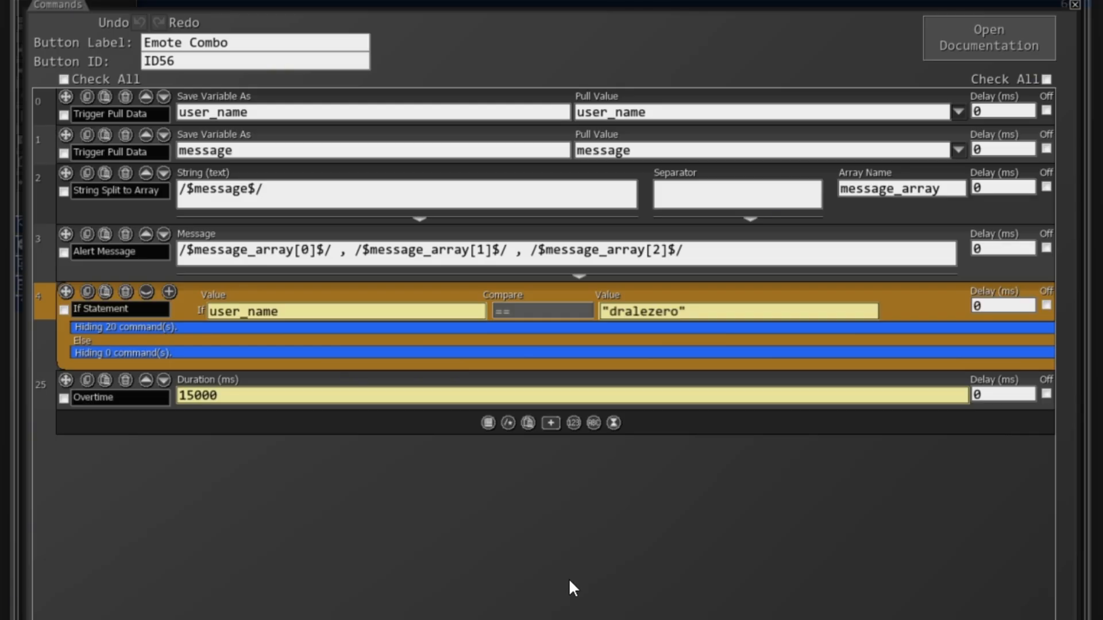
# - Examine the button's Trigger Pull Data values and the String Split to Array command's text, separator and array name
pyautogui.click(722, 104)
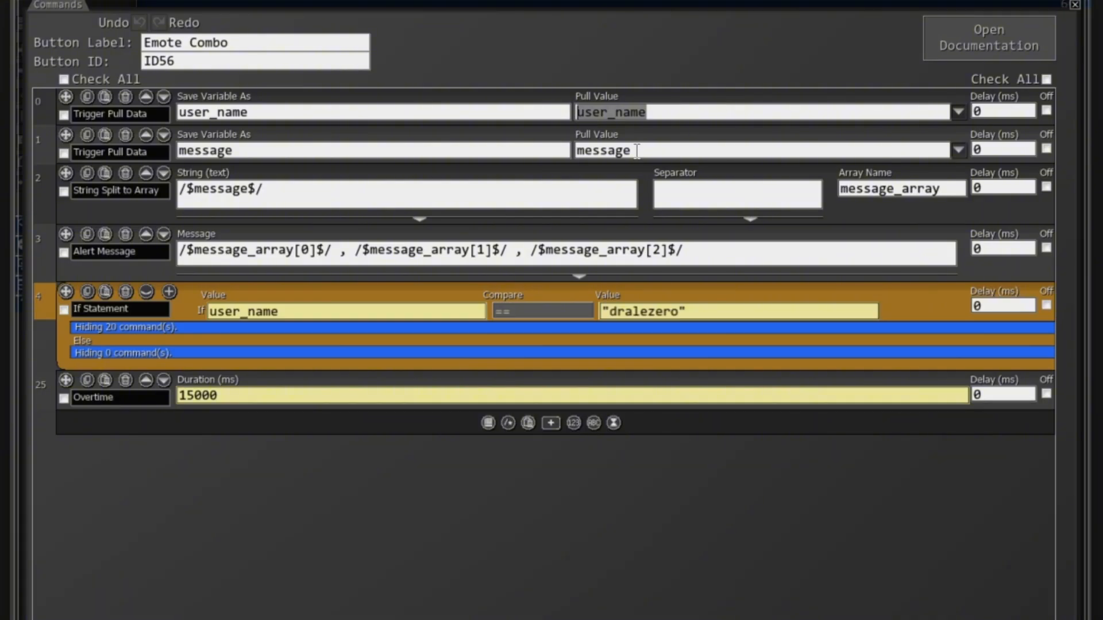
pyautogui.moveTo(684, 150); pyautogui.dragTo(534, 150)
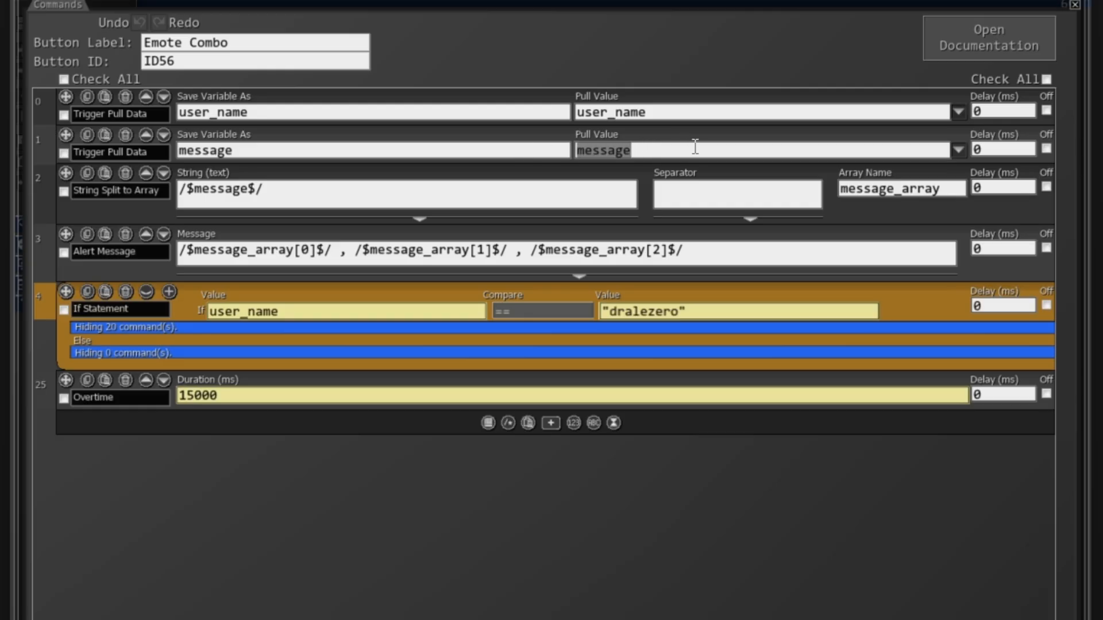
pyautogui.moveTo(288, 188); pyautogui.dragTo(159, 185)
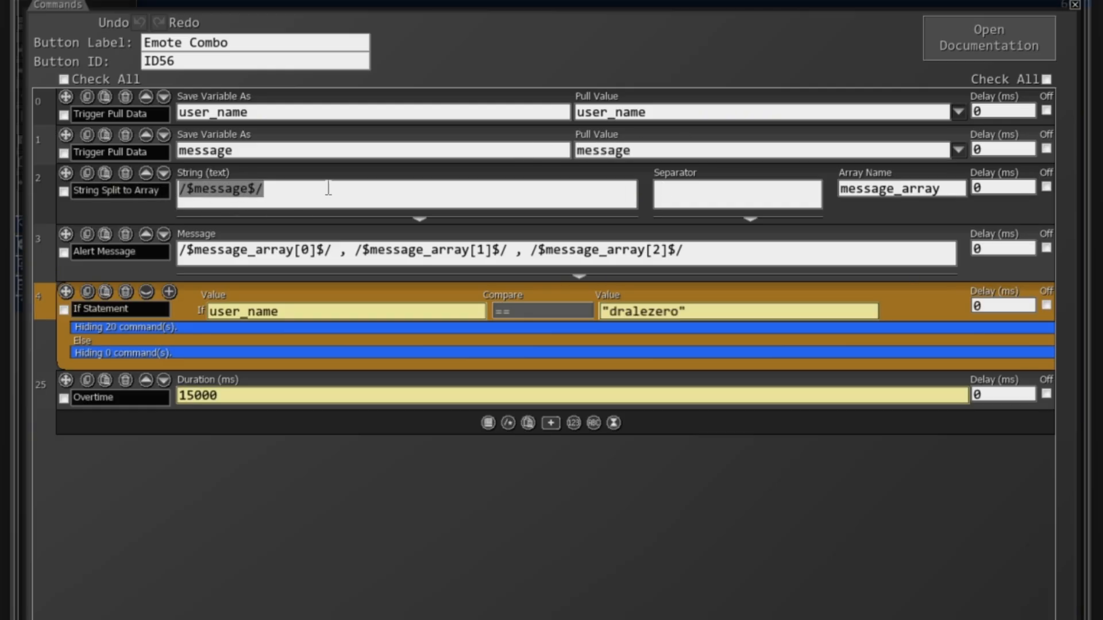
pyautogui.moveTo(665, 150); pyautogui.dragTo(465, 148)
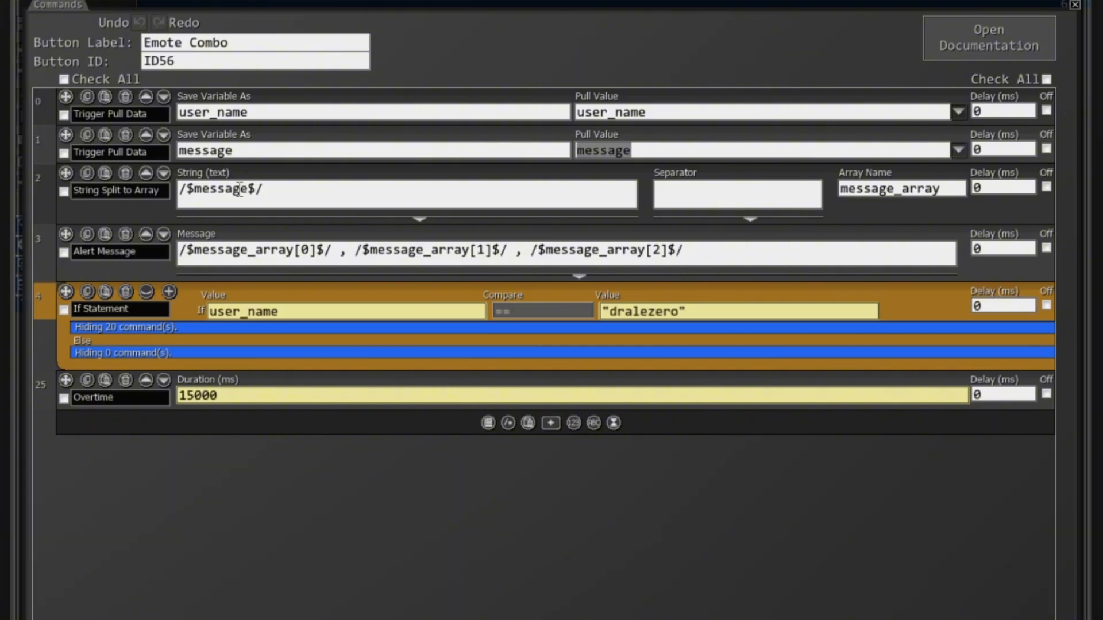
pyautogui.click(670, 189)
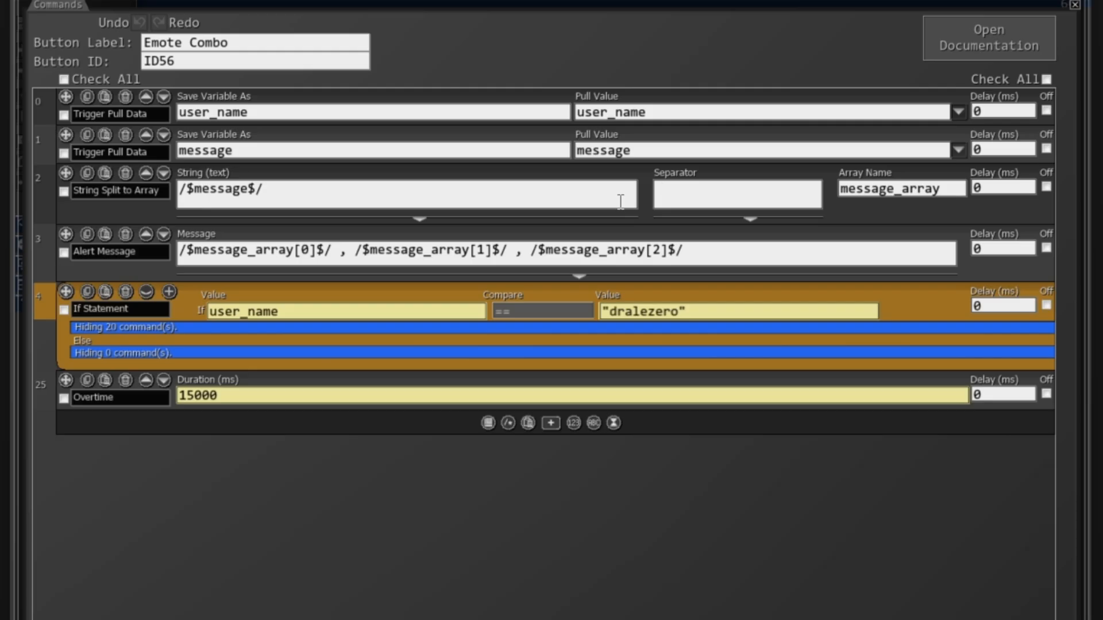
pyautogui.moveTo(946, 188); pyautogui.dragTo(822, 185)
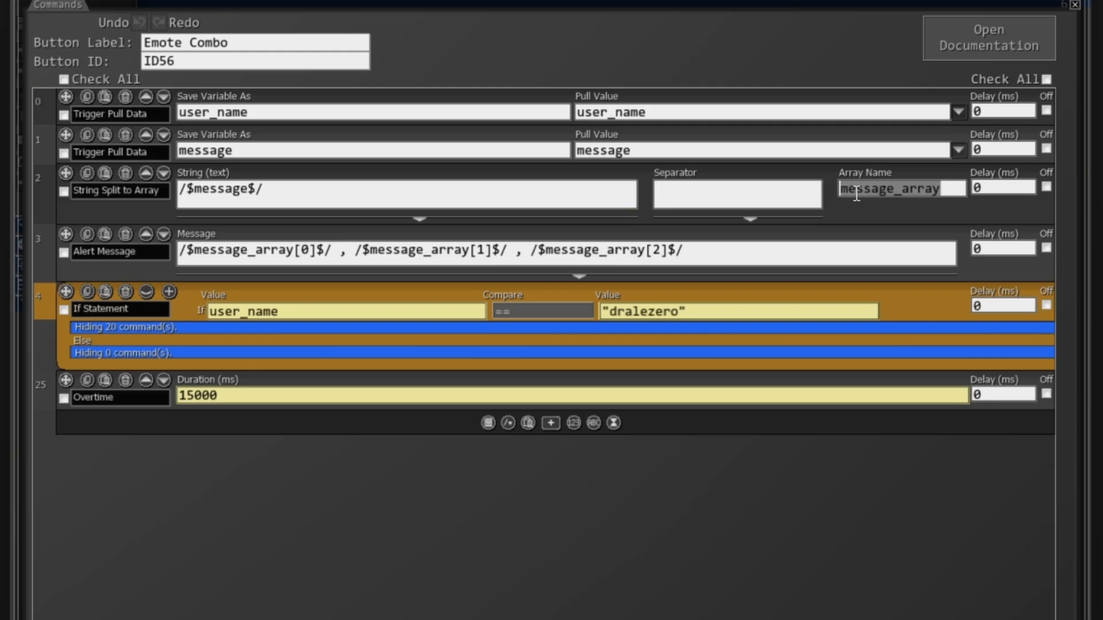
pyautogui.click(950, 191)
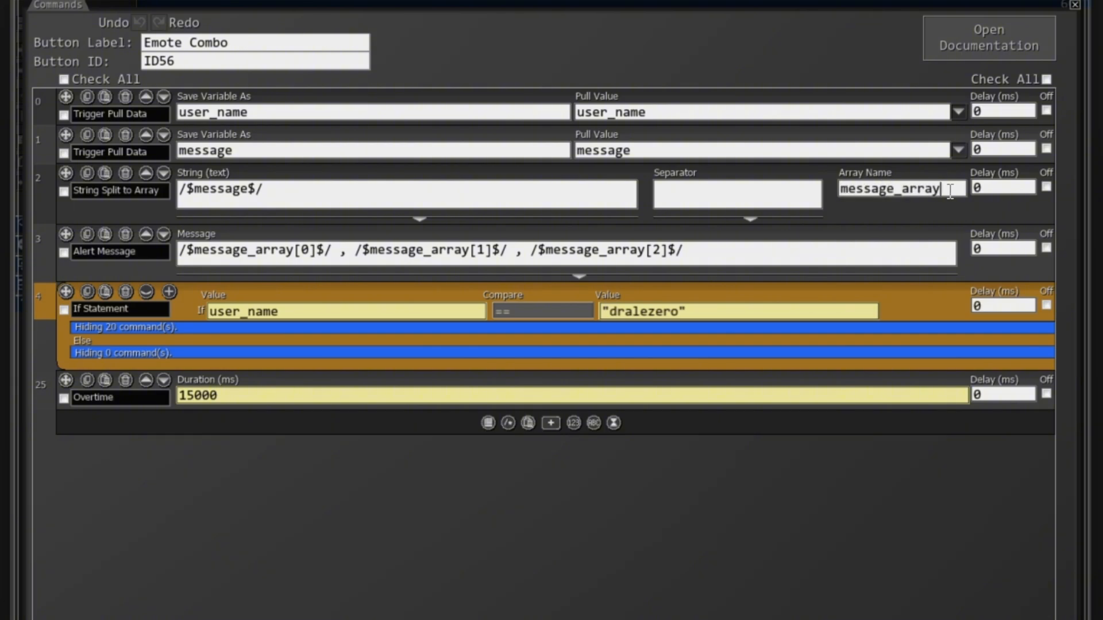
# - Examine the three array entries in the Alert Message command and the username compared in the If Statement
pyautogui.doubleClick(305, 251)
pyautogui.doubleClick(480, 251)
pyautogui.moveTo(637, 251); pyautogui.dragTo(661, 251)
pyautogui.click(687, 311)
pyautogui.moveTo(610, 315); pyautogui.dragTo(690, 312)
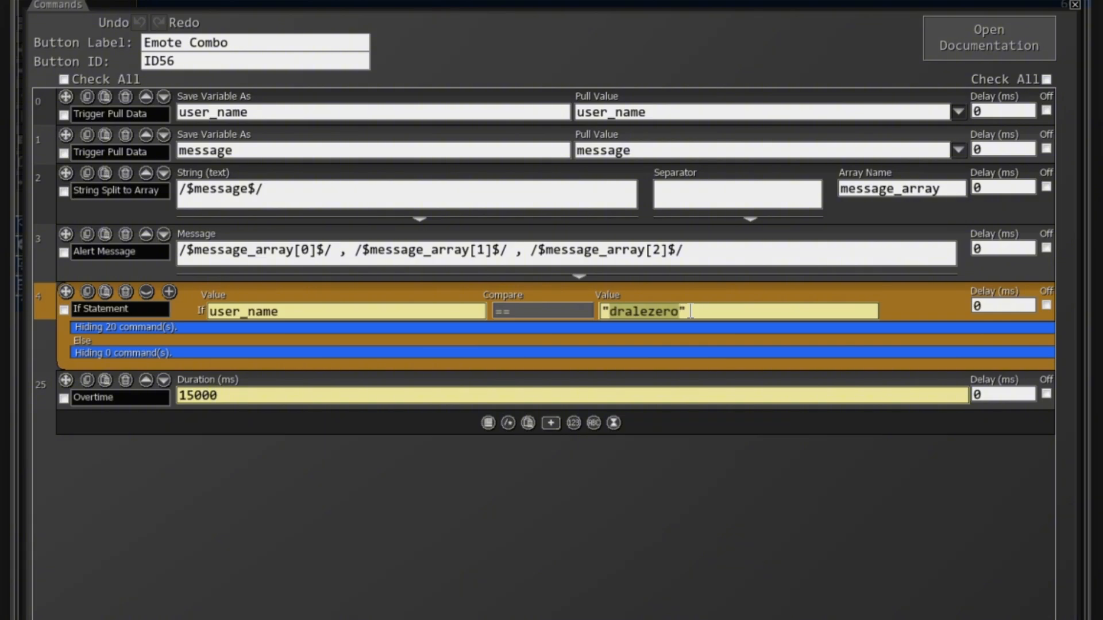
# - Examine the quotation marks enclosing the username compared in the If Statement
pyautogui.click(686, 311)
pyautogui.press('BackSpace')
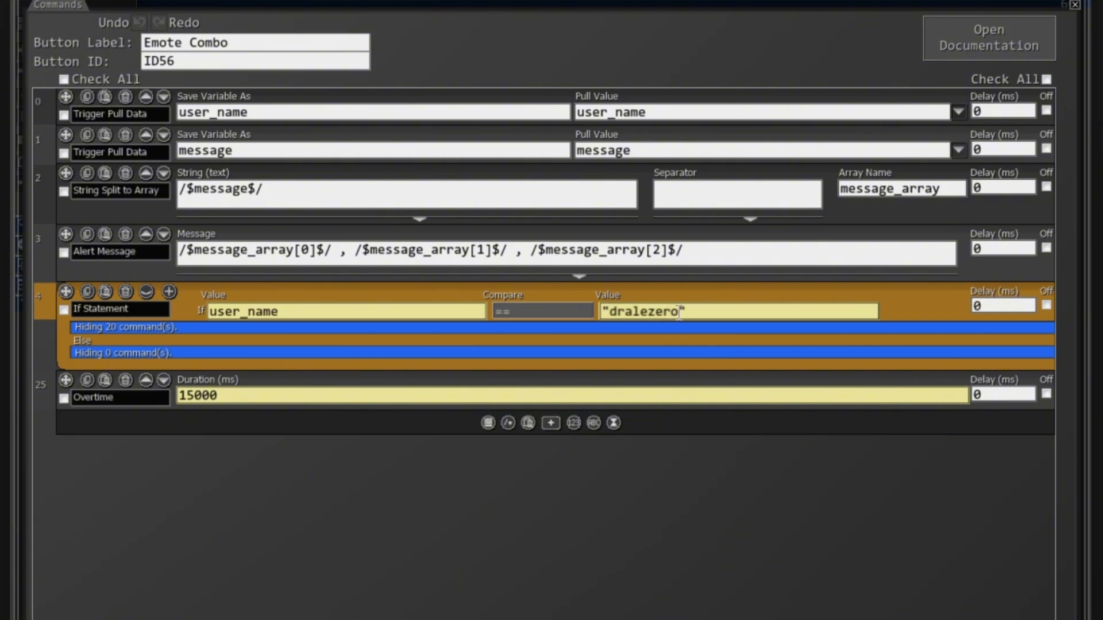
pyautogui.moveTo(680, 311); pyautogui.dragTo(611, 314)
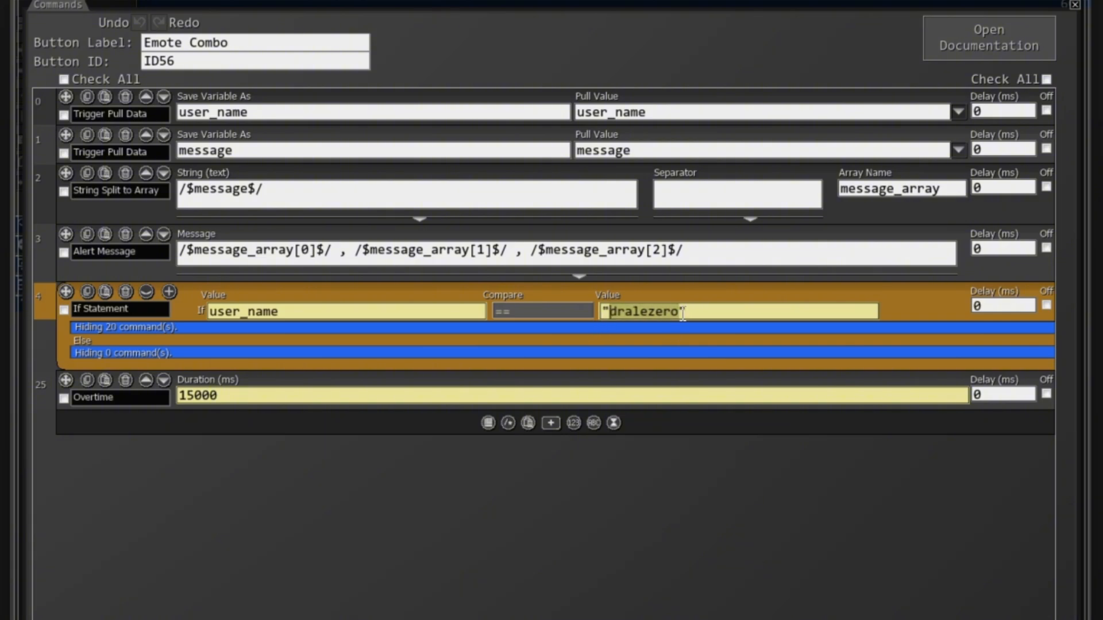
pyautogui.click(682, 313)
pyautogui.write('"')
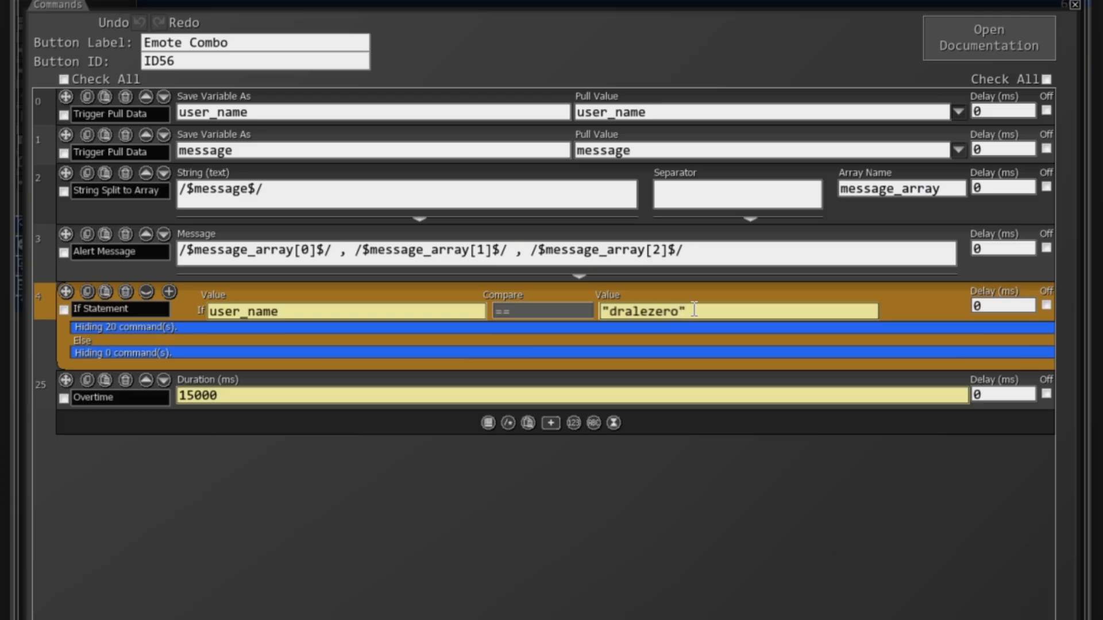
# - Expand the username If Statement and examine the nested comparisons of message_array[0] with "3x" and "5x"
pyautogui.click(146, 292)
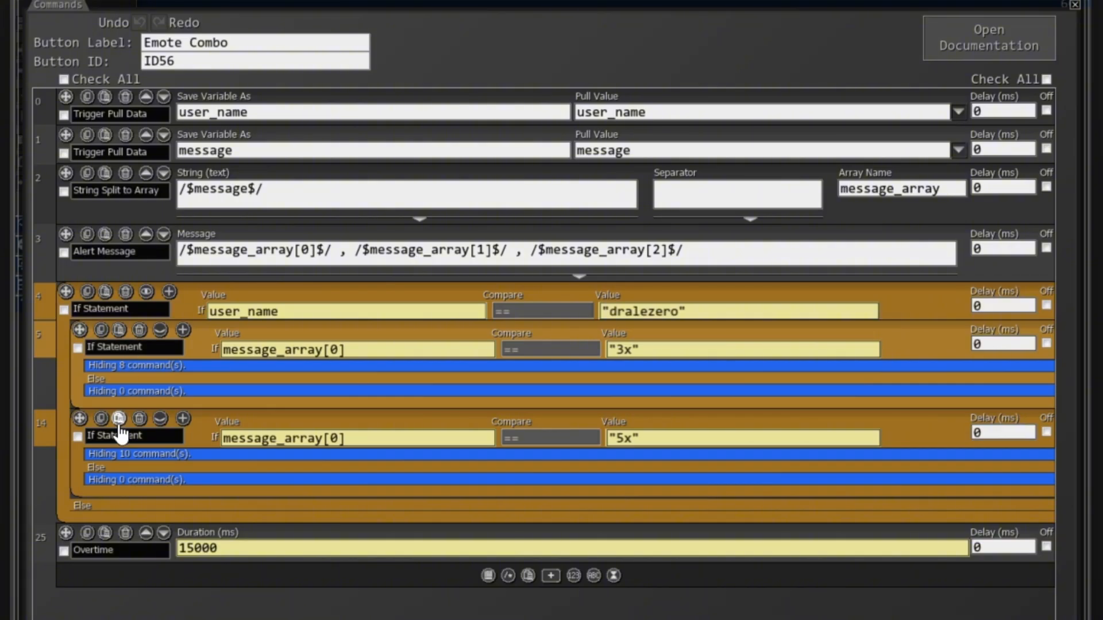
pyautogui.moveTo(634, 349); pyautogui.dragTo(624, 350)
pyautogui.moveTo(632, 438); pyautogui.dragTo(619, 439)
pyautogui.moveTo(339, 350); pyautogui.dragTo(330, 351)
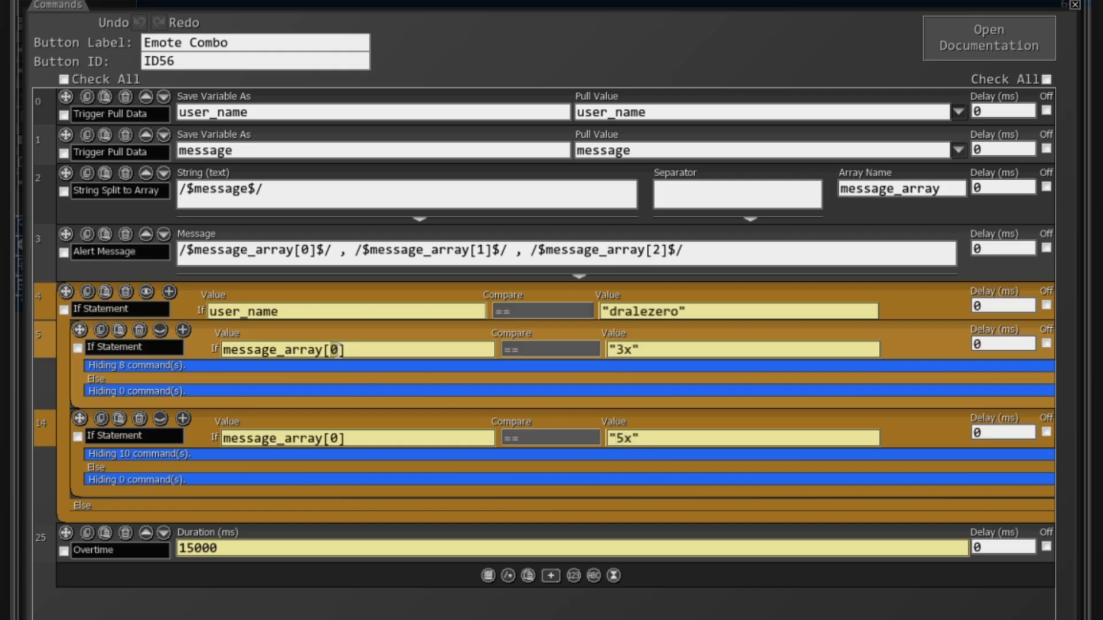
pyautogui.click(351, 350)
# - Expand the "3x" If Statement and examine its Combo Breaker visibility commands and the Switch Statement's message_array[1] value
pyautogui.click(160, 330)
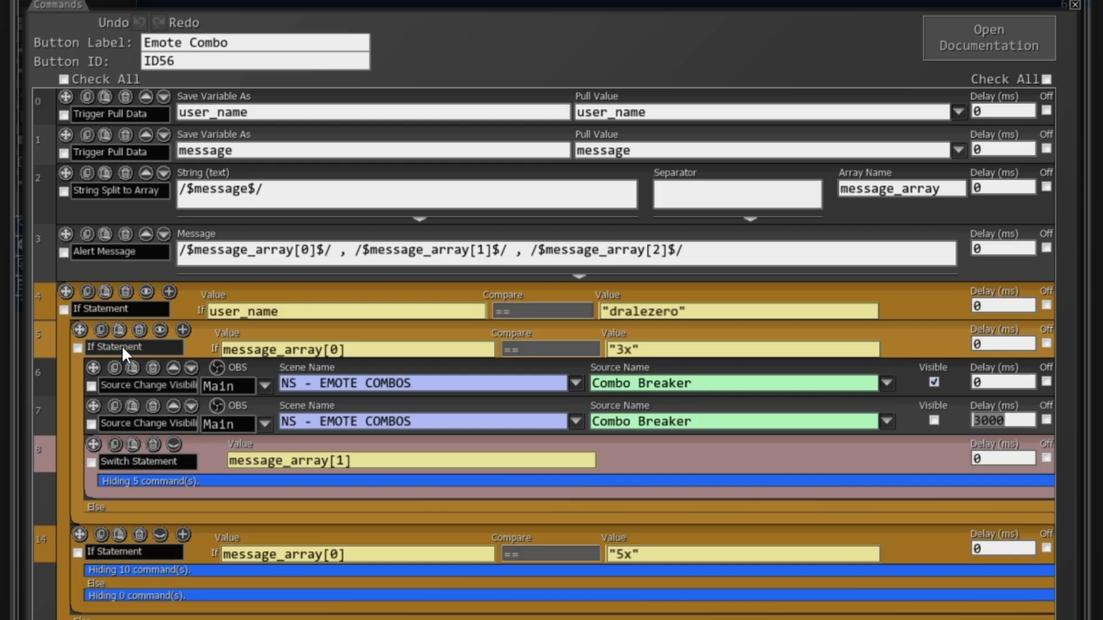
pyautogui.click(639, 383)
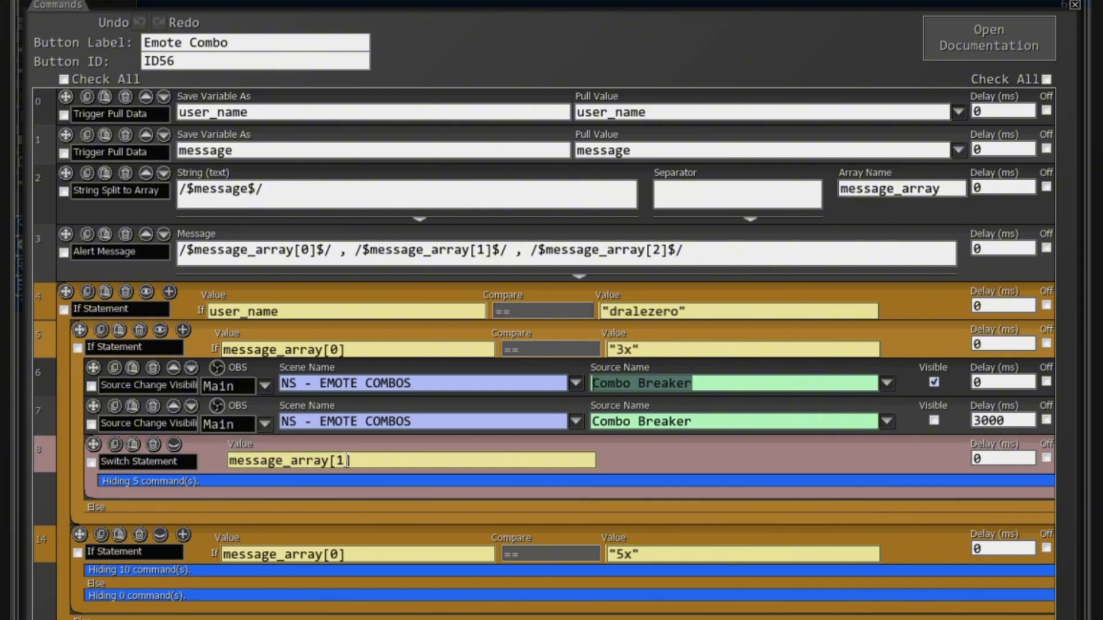
pyautogui.moveTo(346, 460); pyautogui.dragTo(337, 460)
pyautogui.click(357, 461)
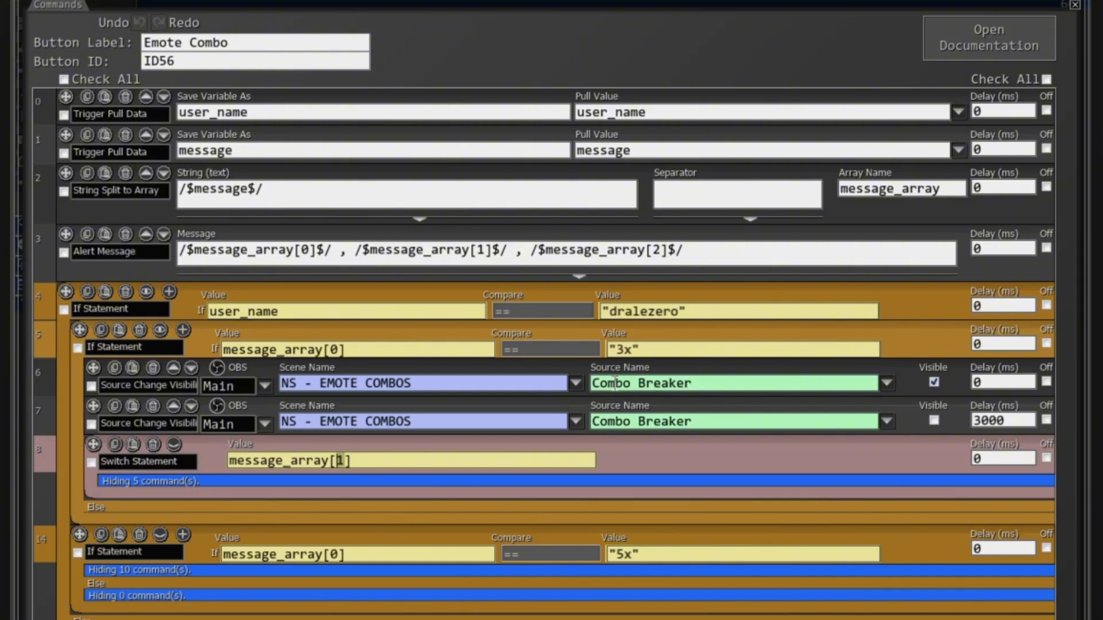
pyautogui.moveTo(634, 351); pyautogui.dragTo(608, 351)
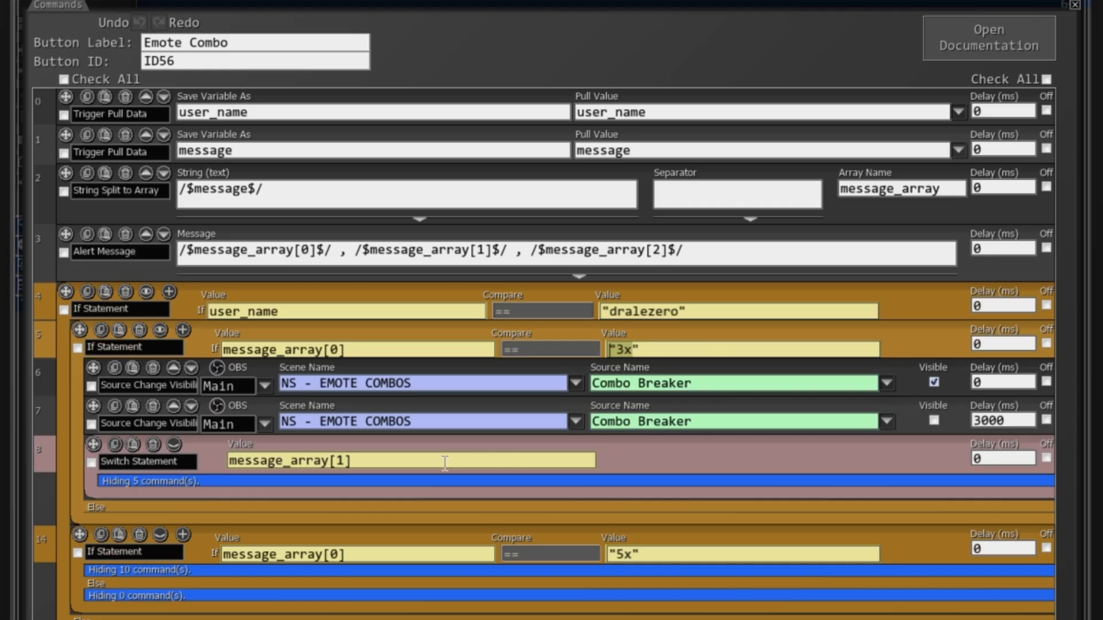
pyautogui.moveTo(345, 461); pyautogui.dragTo(336, 461)
# - Expand the 3x Switch Statement and its default case, and compare that case with the Combo Breaker source command
pyautogui.click(174, 445)
pyautogui.scroll(-5, 170, 244)
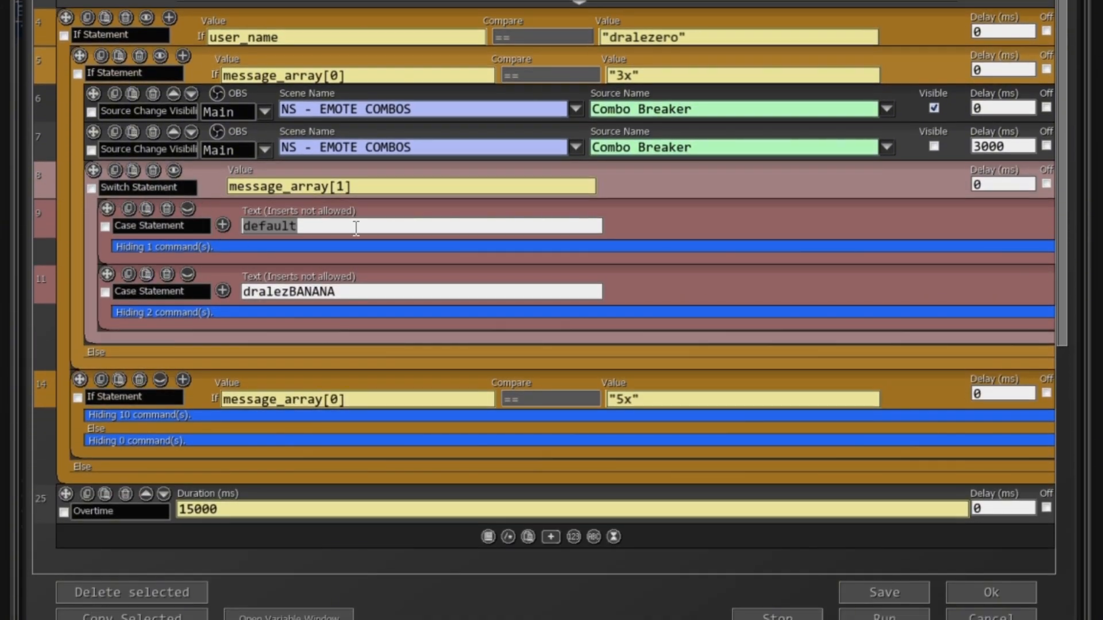
pyautogui.click(569, 242)
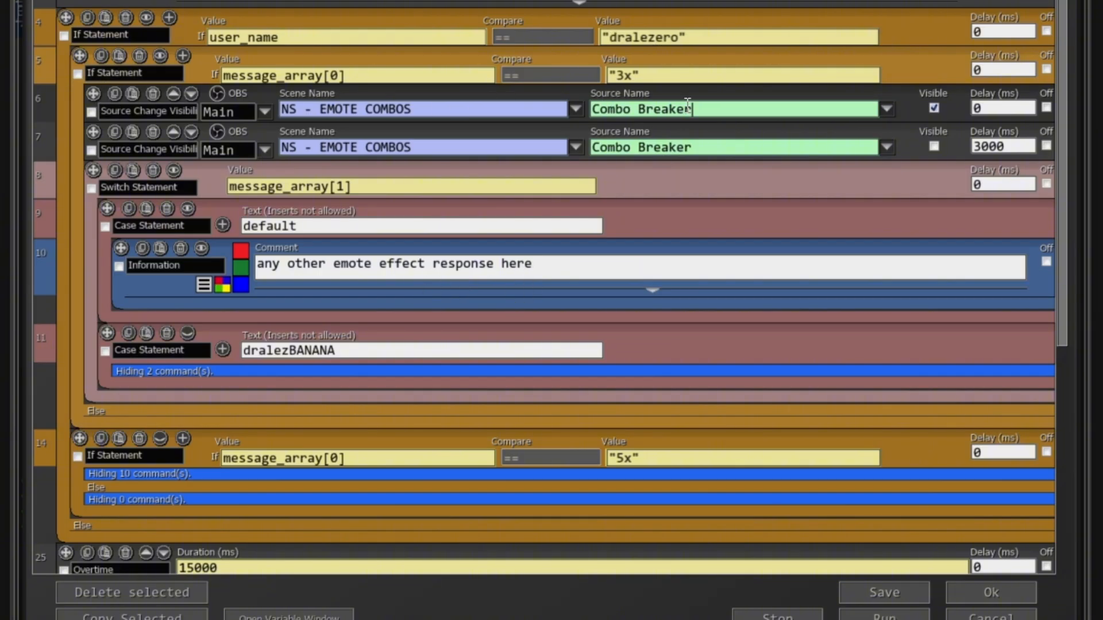
pyautogui.tripleClick(708, 108)
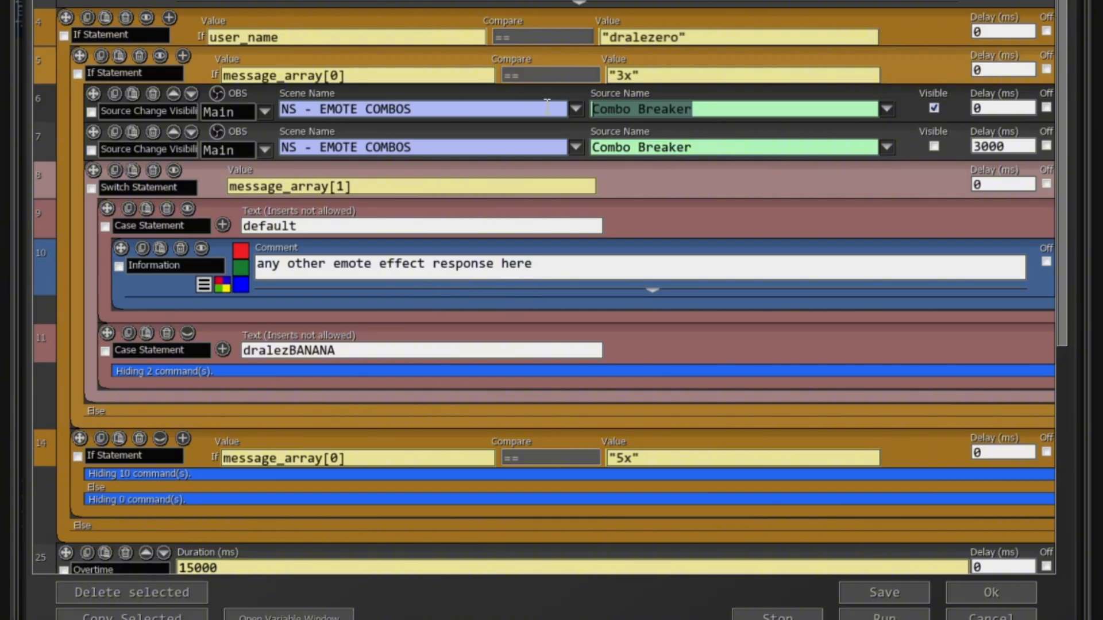
pyautogui.click(727, 109)
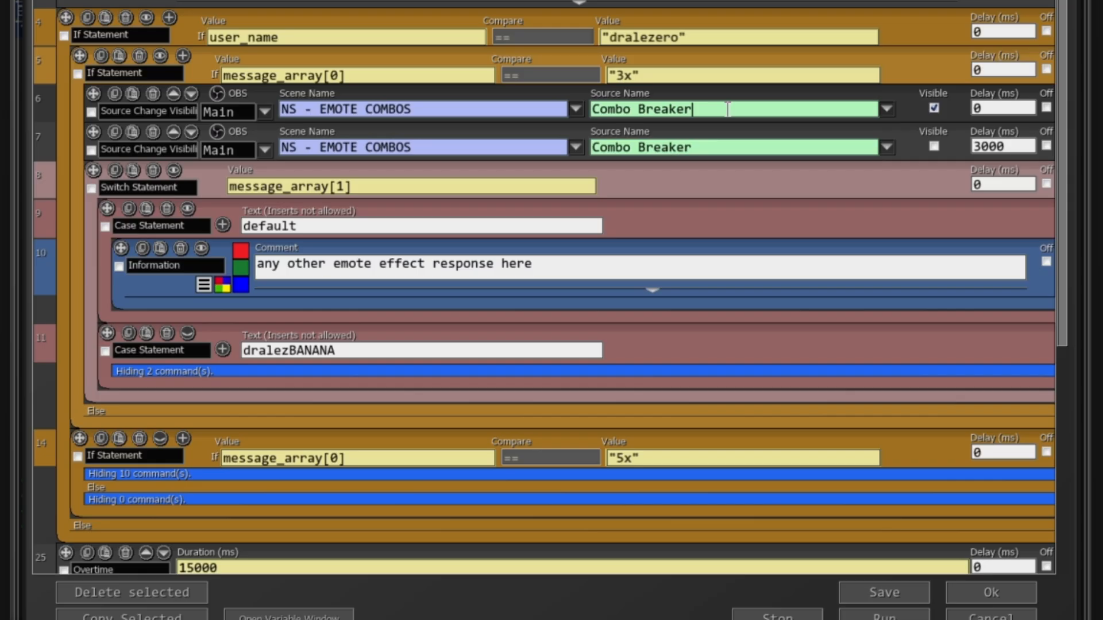
pyautogui.doubleClick(306, 227)
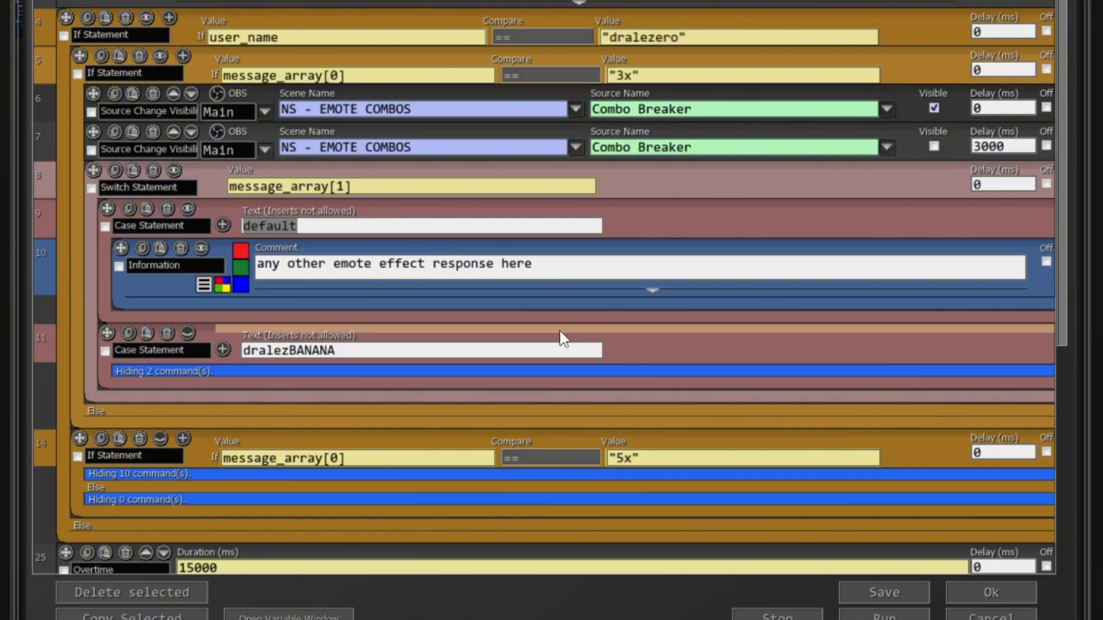
# - Expand the dralezBANANA case and examine its emote name and the 3x Jam source visibility commands
pyautogui.click(355, 348)
pyautogui.click(355, 348)
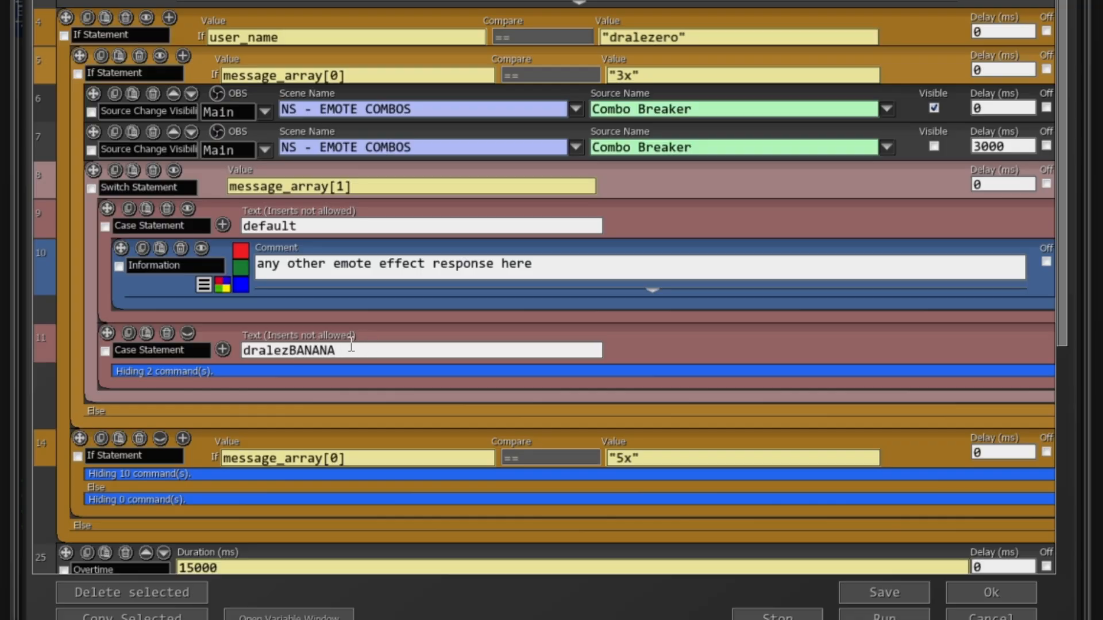
pyautogui.doubleClick(318, 351)
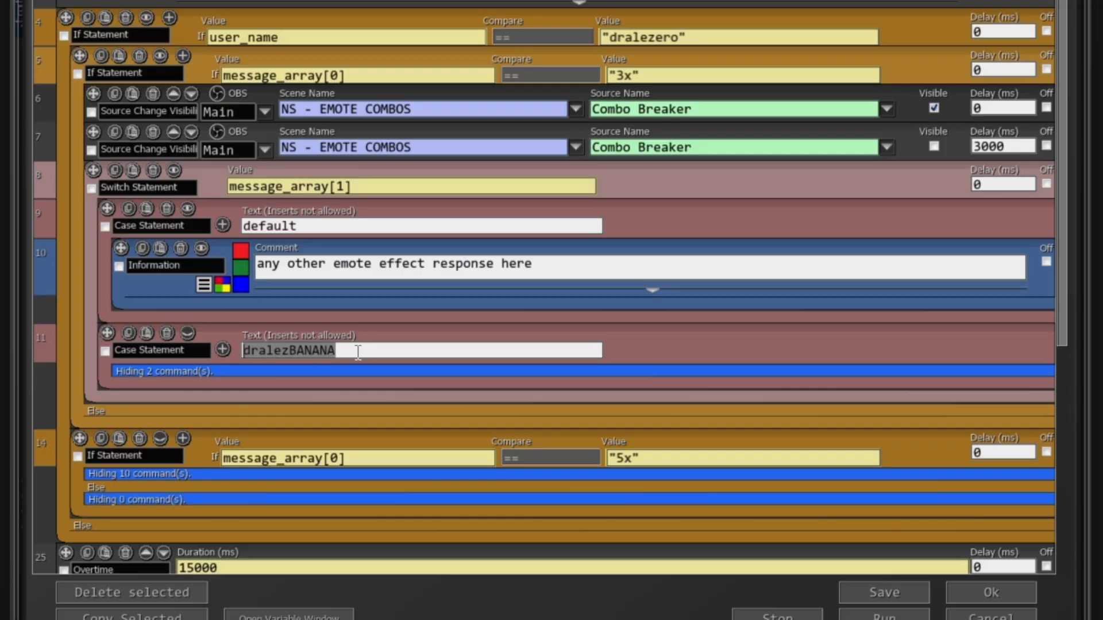
pyautogui.click(188, 333)
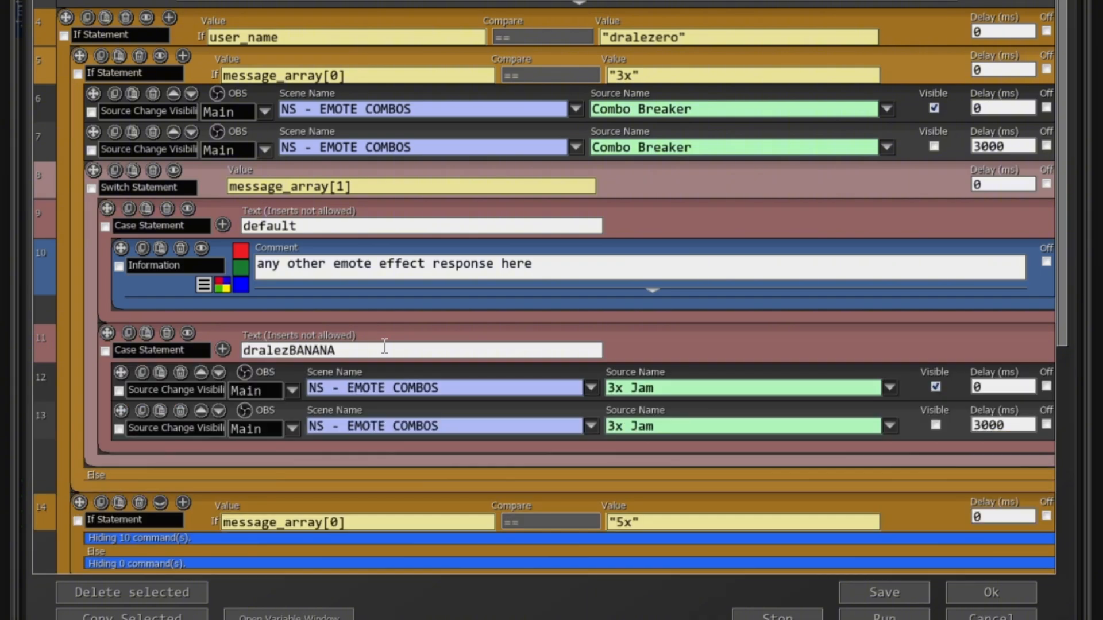
pyautogui.moveTo(344, 350); pyautogui.dragTo(281, 350)
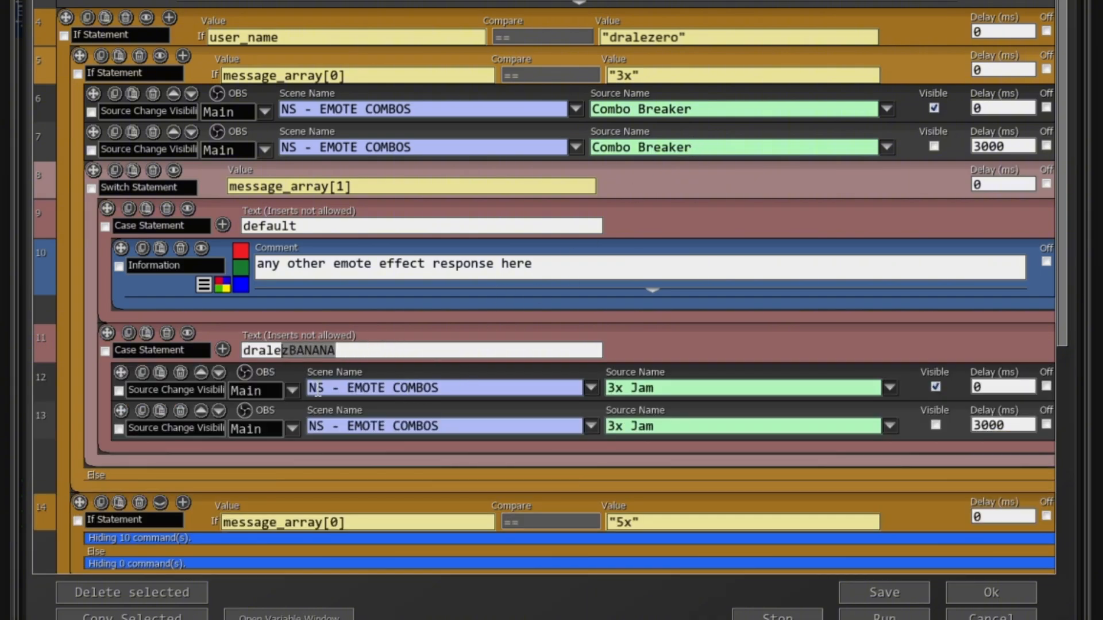
pyautogui.click(679, 387)
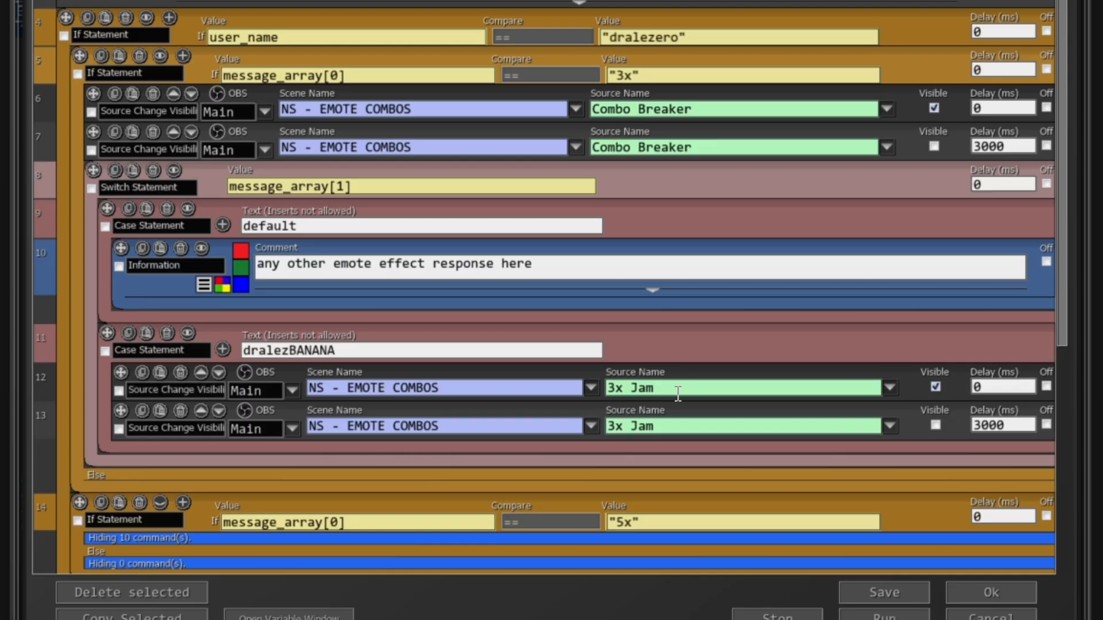
pyautogui.doubleClick(686, 391)
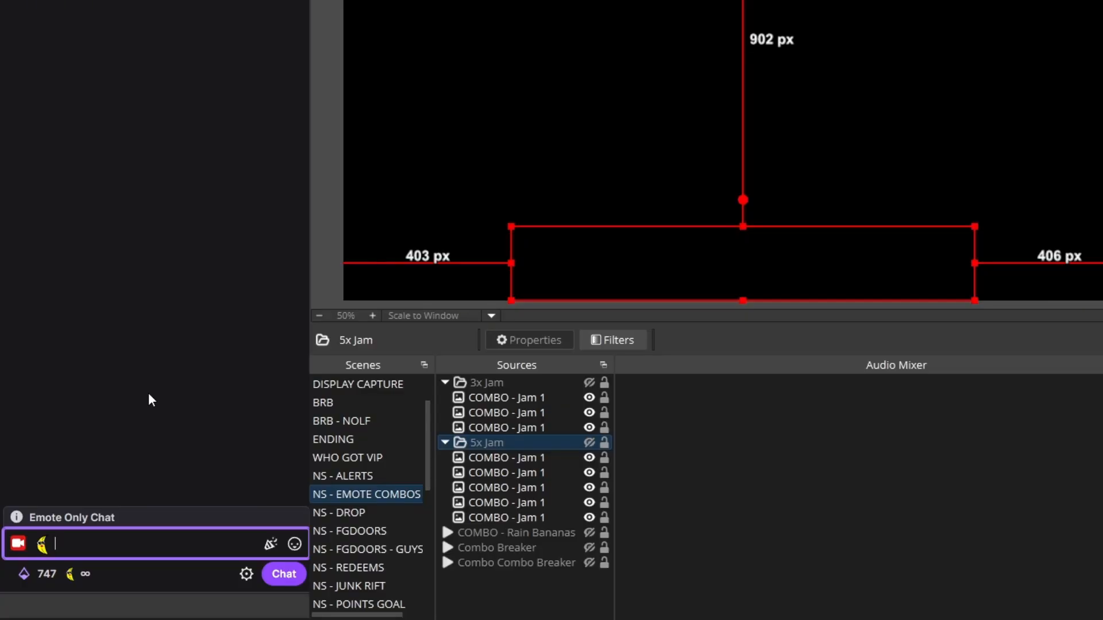
# - Switch to the Twitch chat and send the banana emote three times in a row
pyautogui.click(283, 574)
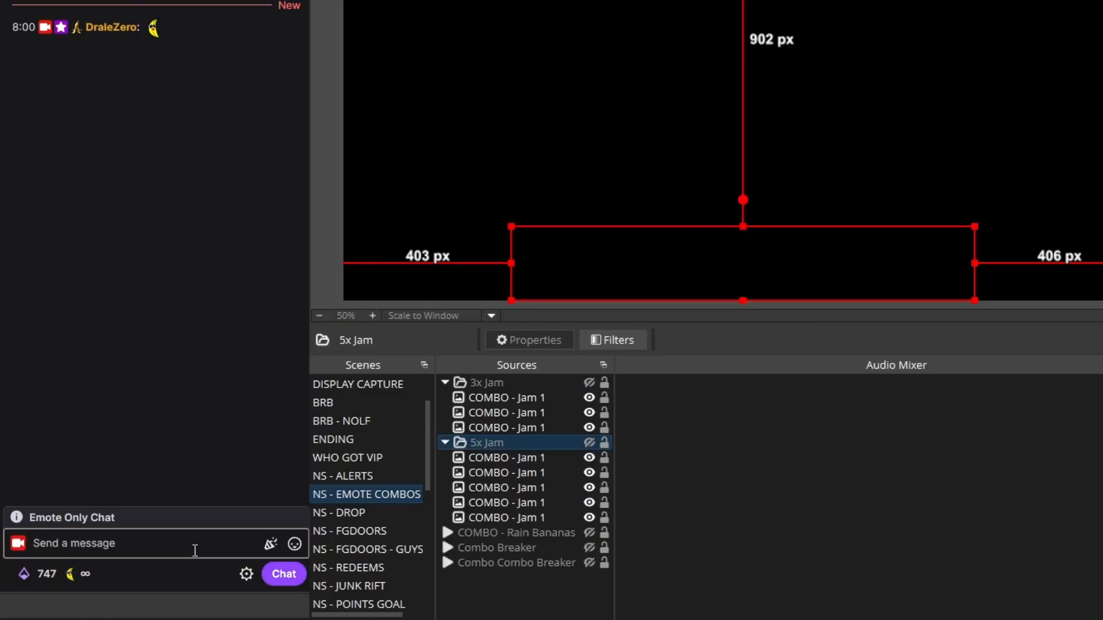
pyautogui.click(192, 546)
pyautogui.press('Up')
pyautogui.click(283, 574)
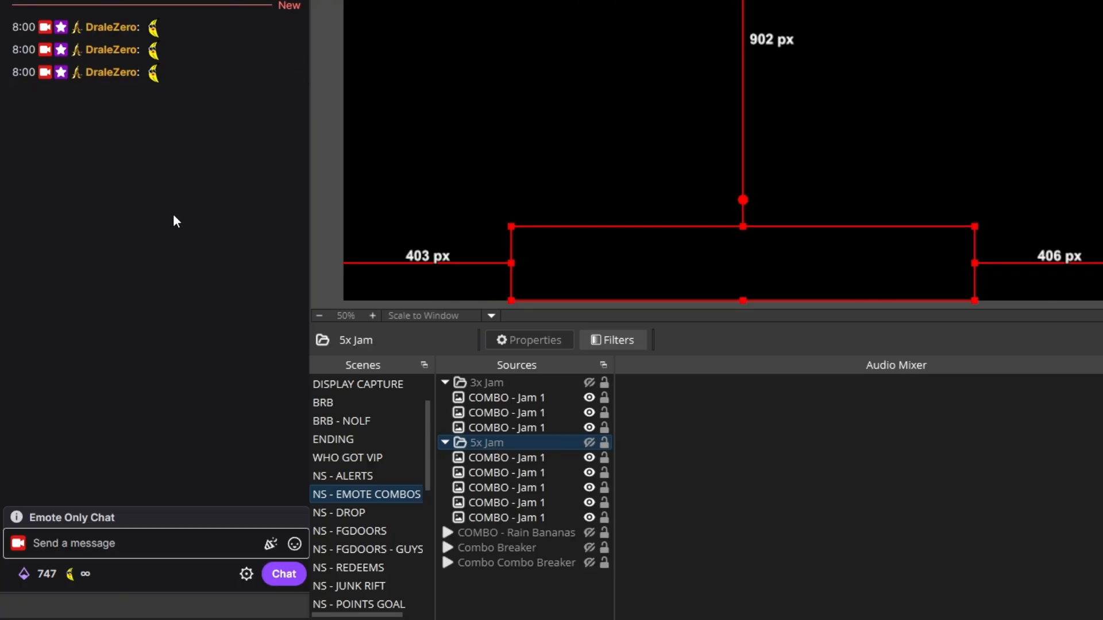
# - Send "hello" in the Twitch chat to end the banana emote streak
pyautogui.click(123, 541)
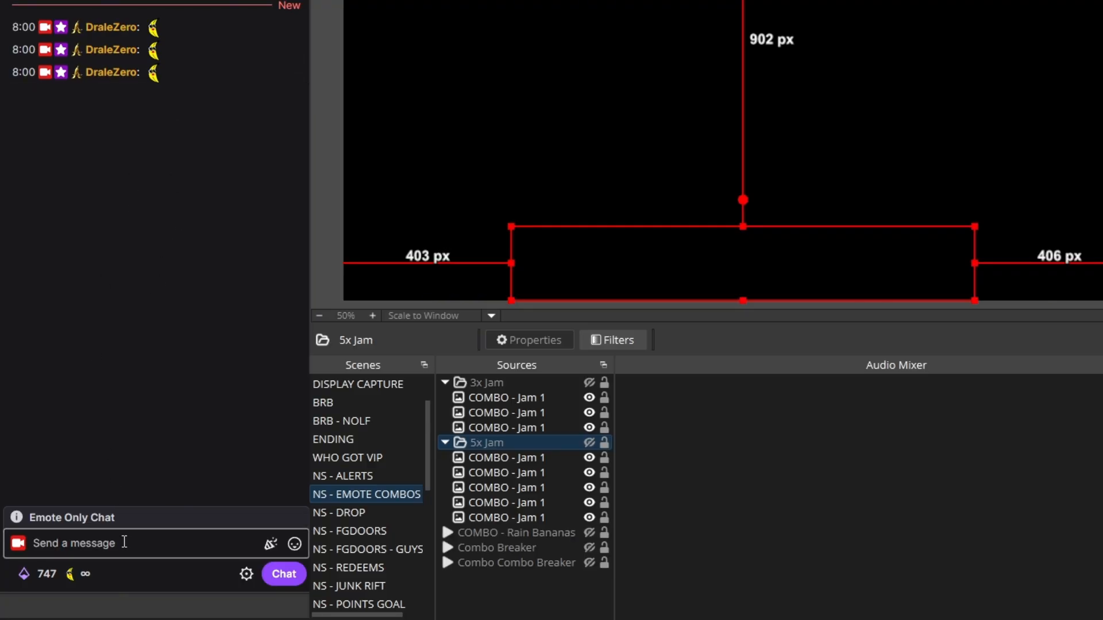
pyautogui.write('he')
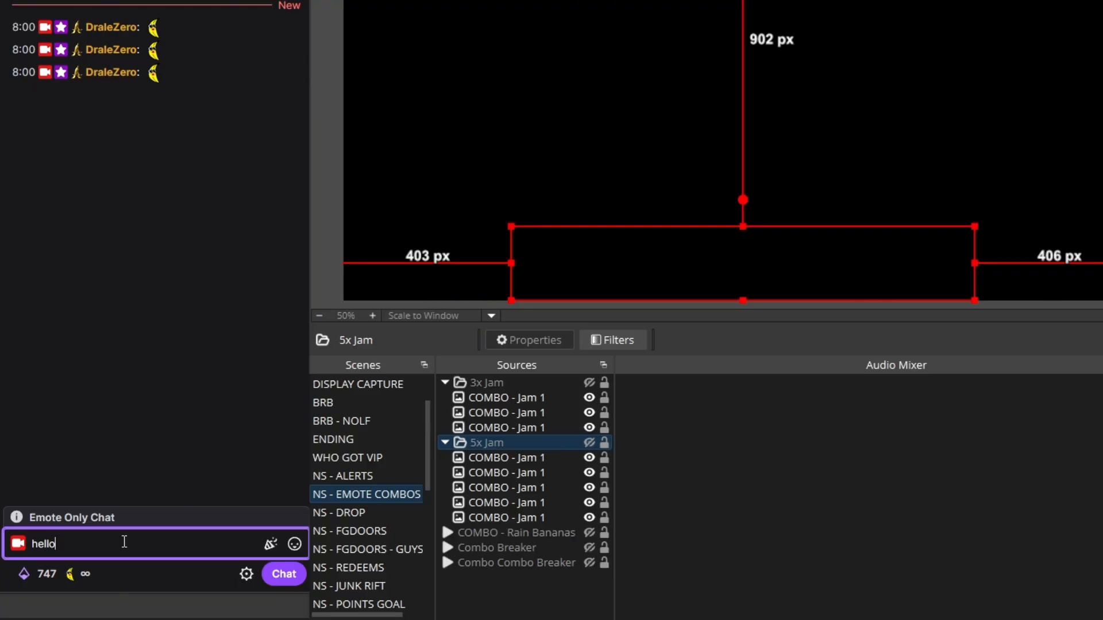
pyautogui.write('llo')
pyautogui.click(284, 575)
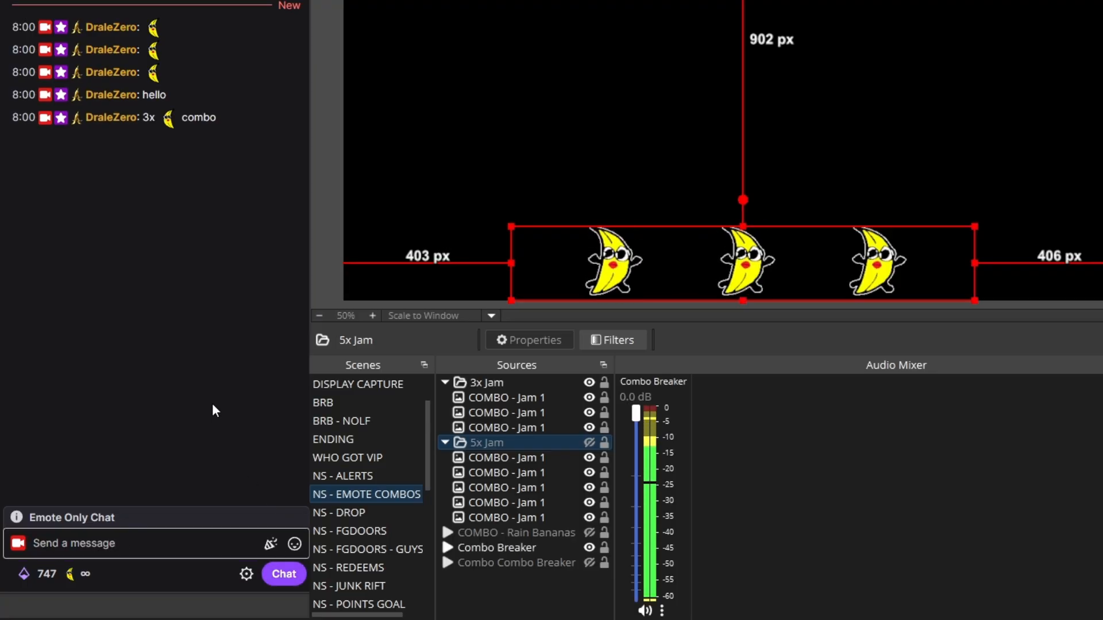
# - Examine the parts of the 3x combo message posted in the Twitch chat
pyautogui.moveTo(225, 121); pyautogui.dragTo(91, 130)
pyautogui.click(145, 117)
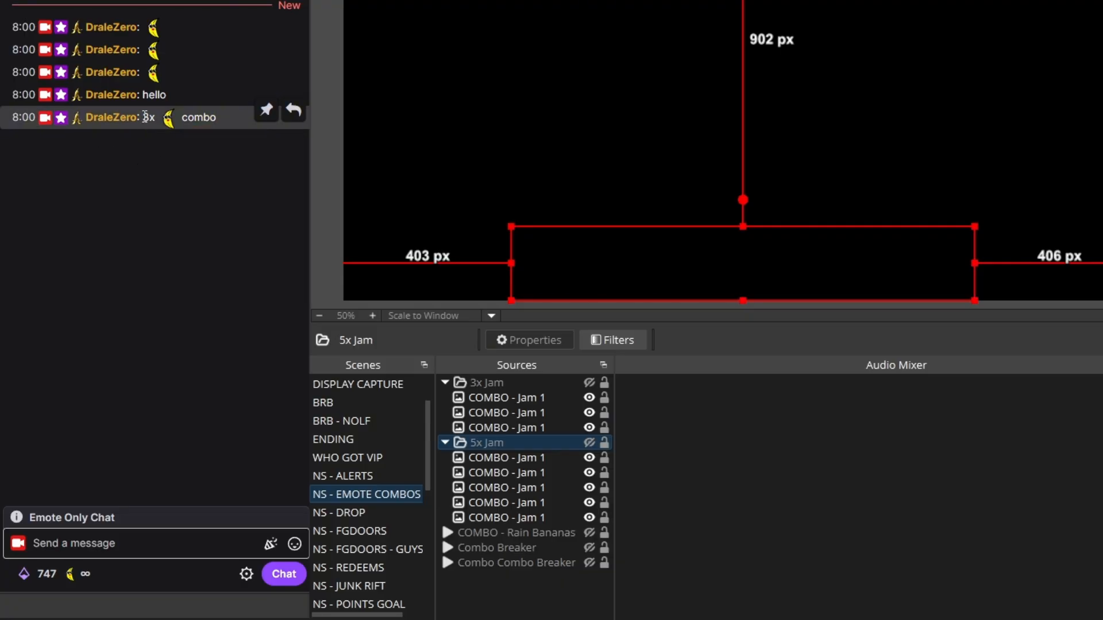
pyautogui.moveTo(224, 119); pyautogui.dragTo(143, 143)
pyautogui.click(160, 129)
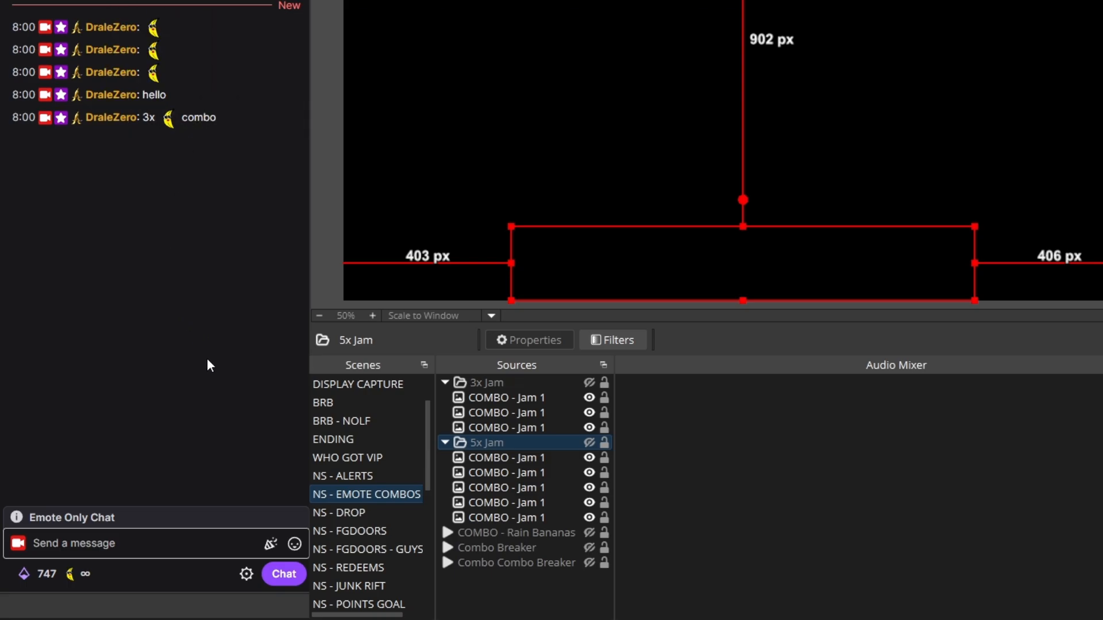
# - In OBS, show and hide the 3x Jam group and toggle the Combo Breaker source to demonstrate the combo effect
pyautogui.click(546, 384)
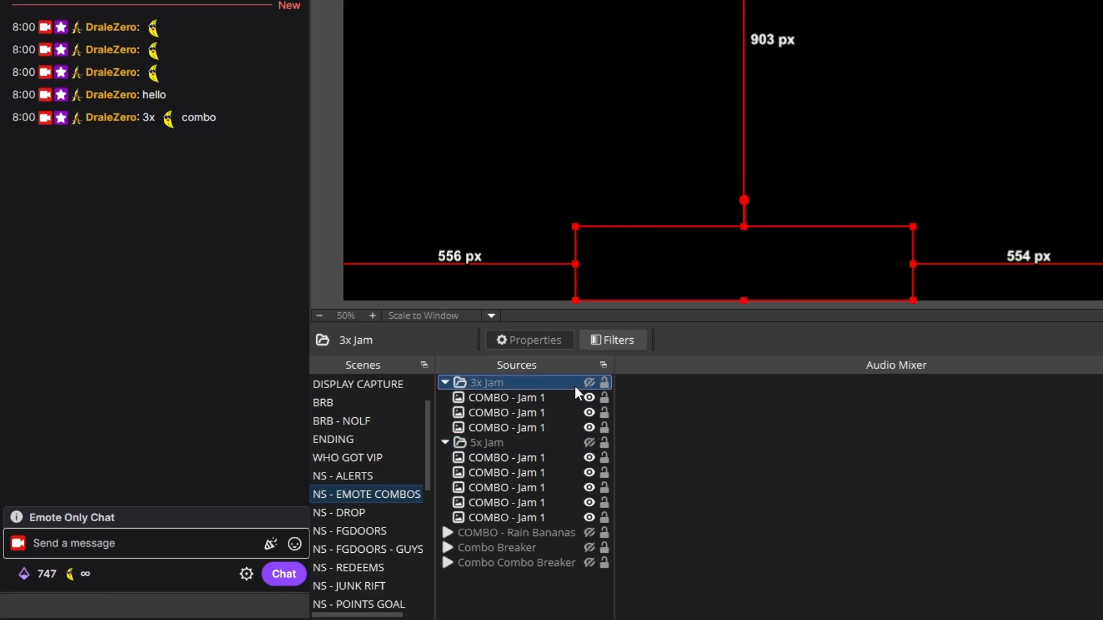
pyautogui.click(589, 383)
pyautogui.click(588, 382)
pyautogui.click(589, 548)
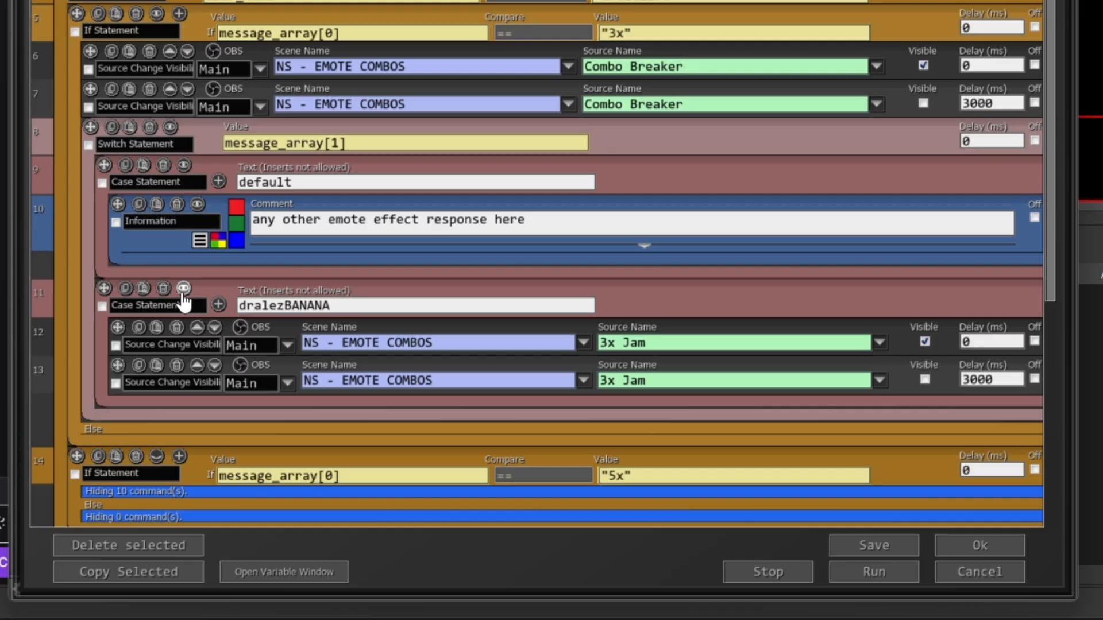
# - Back in SAMMI, collapse the "3x" If Statement and expand the "5x" one to examine its Combo Combo Breaker visibility commands
pyautogui.click(170, 128)
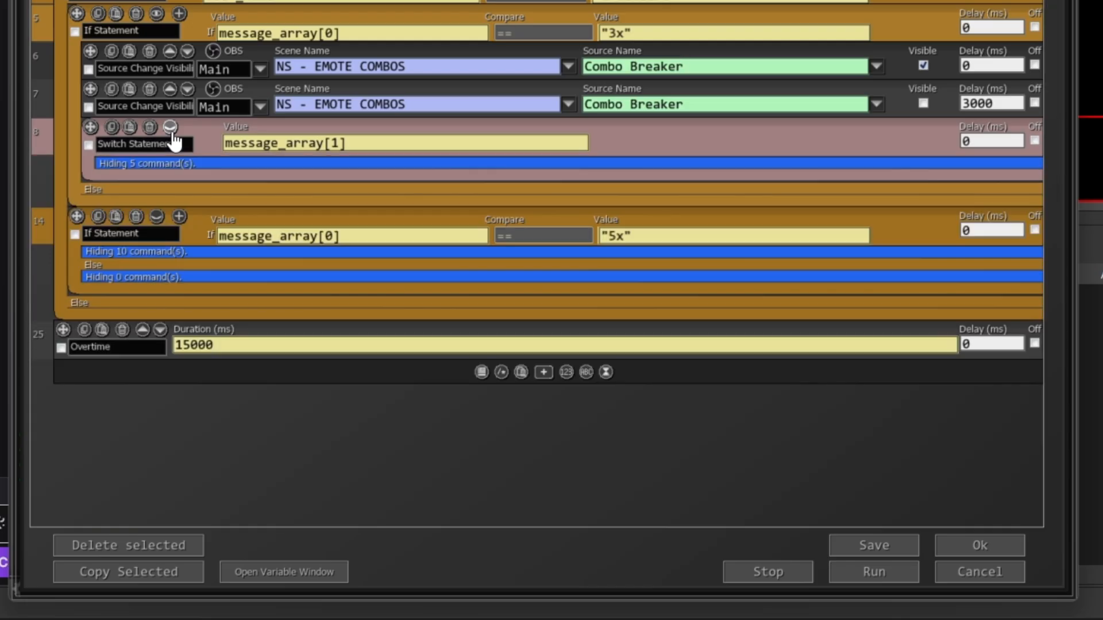
pyautogui.click(157, 14)
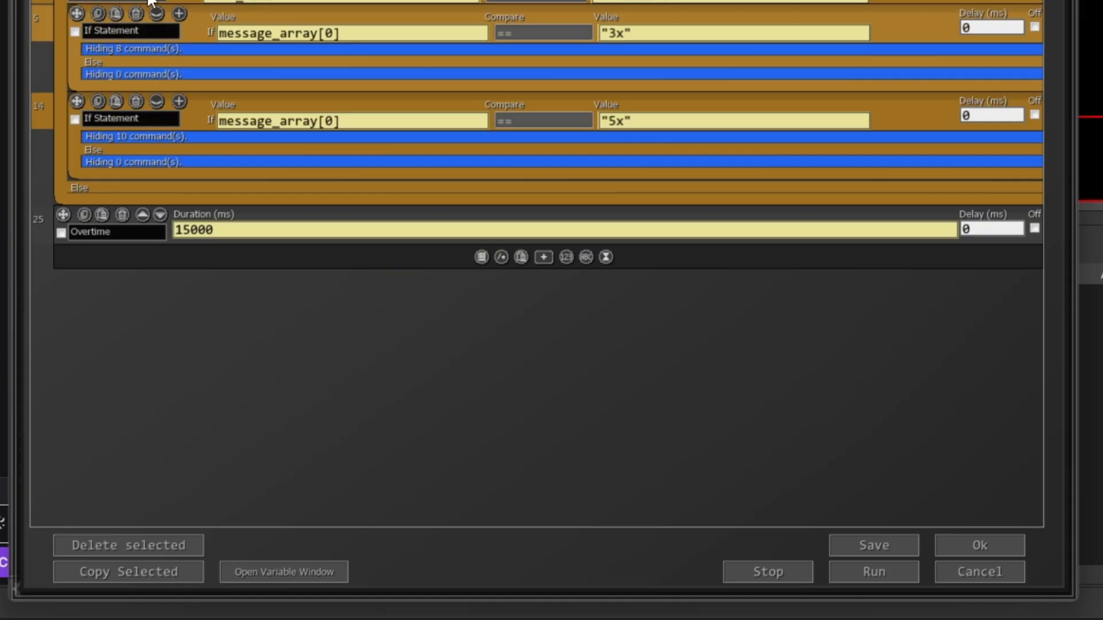
pyautogui.click(400, 135)
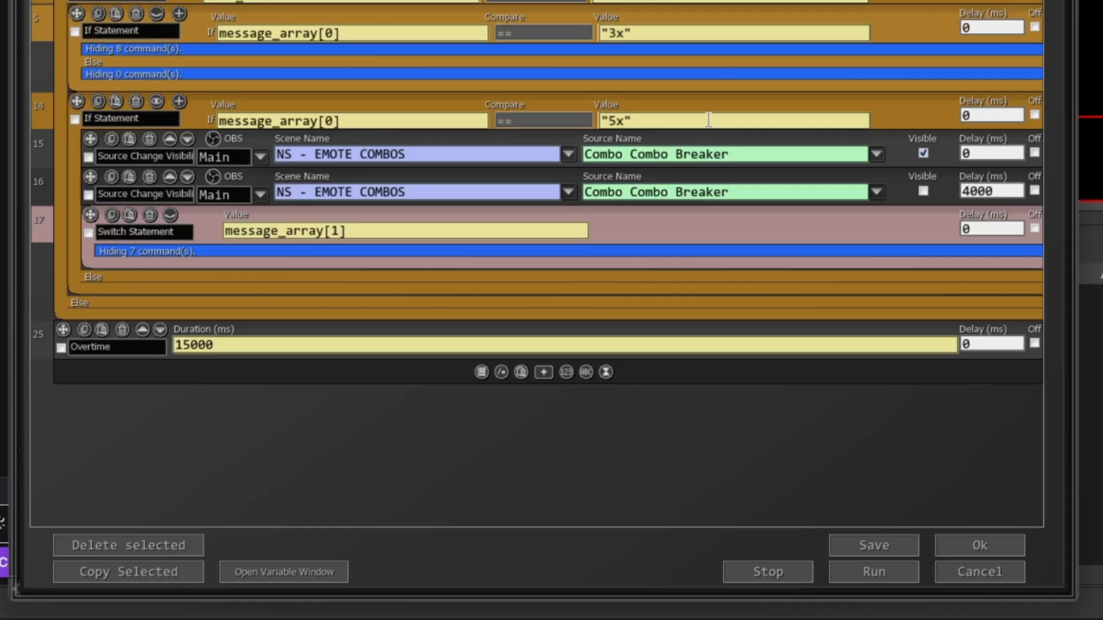
pyautogui.moveTo(753, 155); pyautogui.dragTo(454, 164)
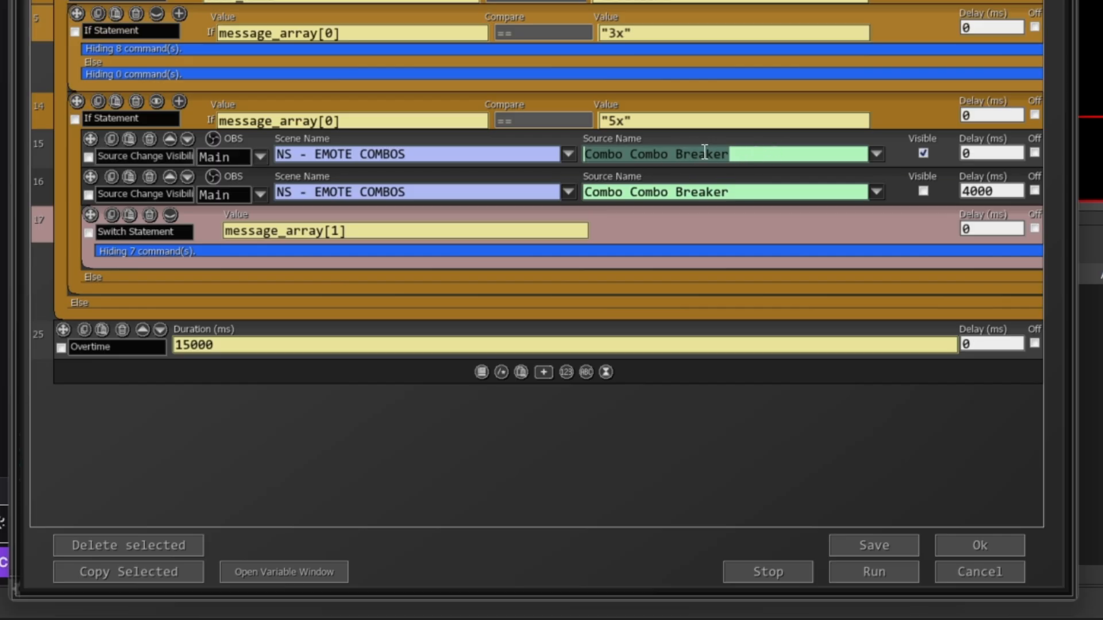
pyautogui.click(754, 154)
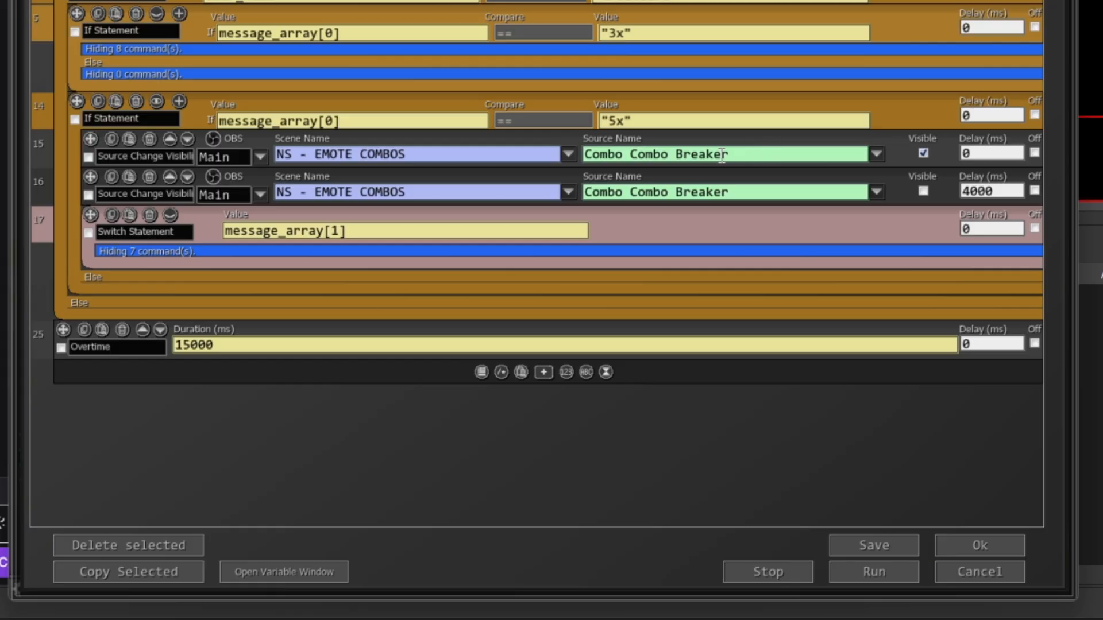
# - Expand the Switch Statement inside the "5x" If Statement and examine its message_array[1] value and default case
pyautogui.click(170, 216)
pyautogui.doubleClick(334, 231)
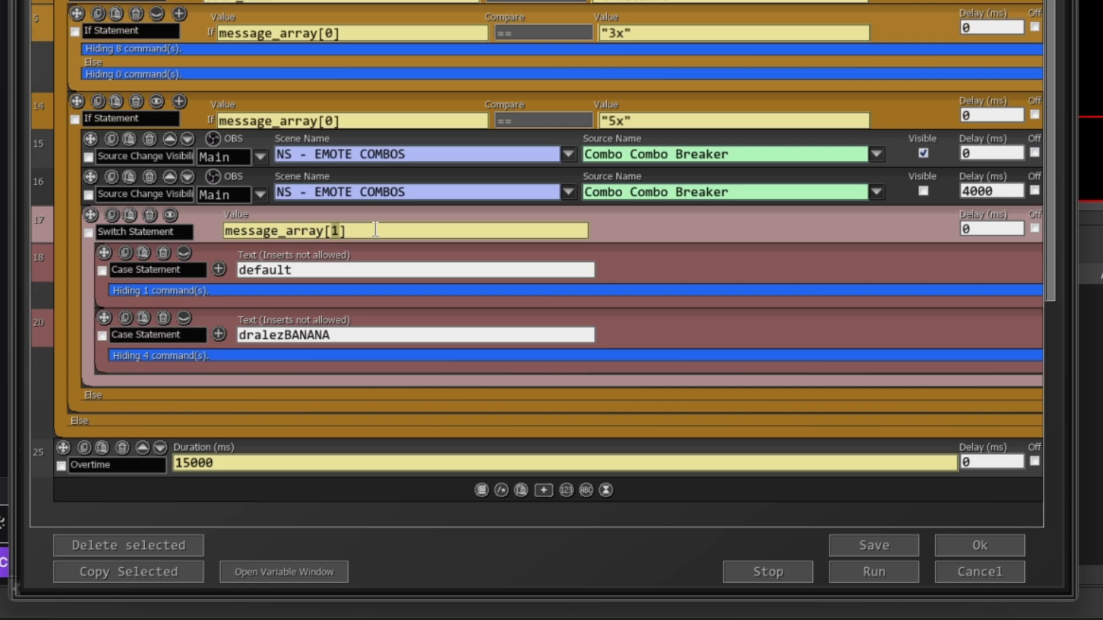
pyautogui.click(183, 253)
pyautogui.doubleClick(319, 272)
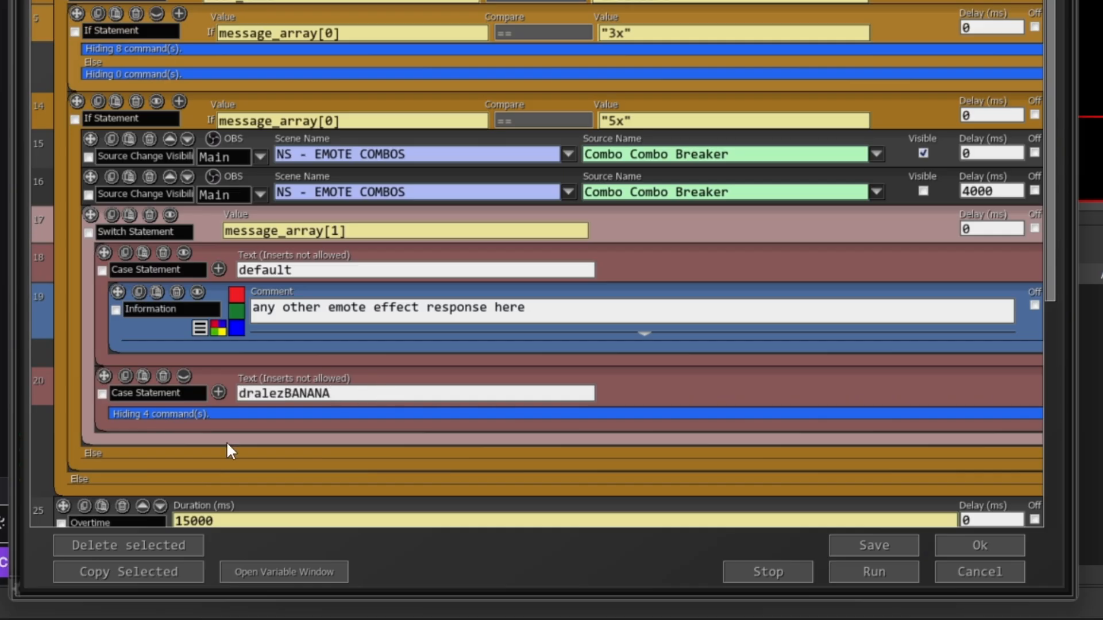
pyautogui.doubleClick(325, 270)
# - Expand the dralezBANANA case of the "5x" branch and compare its emote name with the Switch Statement's message_array[1] value
pyautogui.click(344, 393)
pyautogui.doubleClick(311, 332)
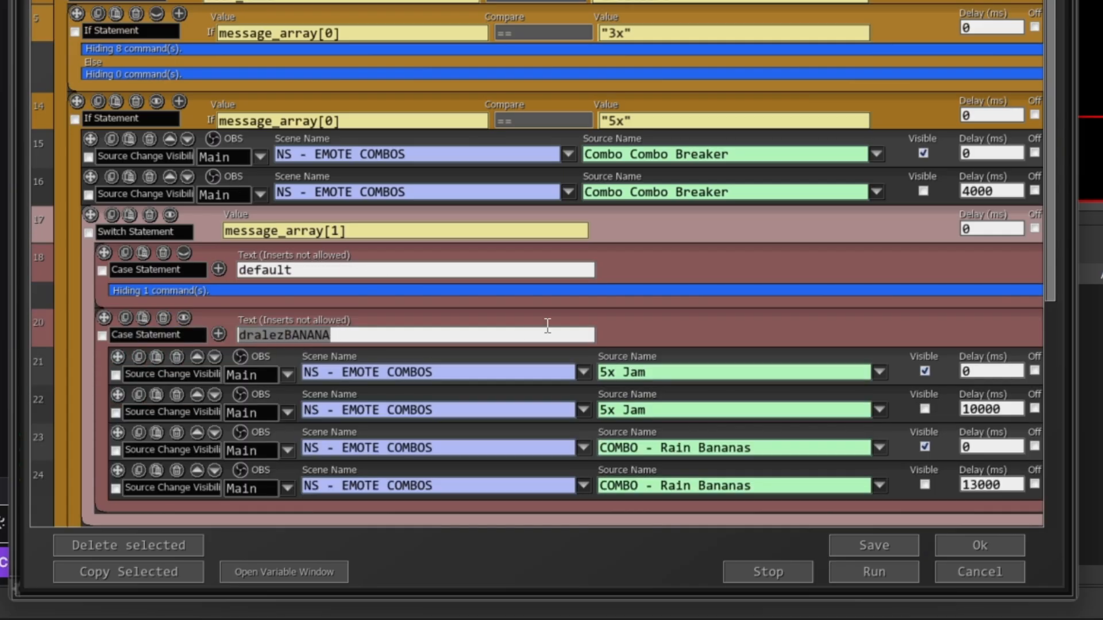
pyautogui.scroll(-1, 717, 308)
pyautogui.click(339, 313)
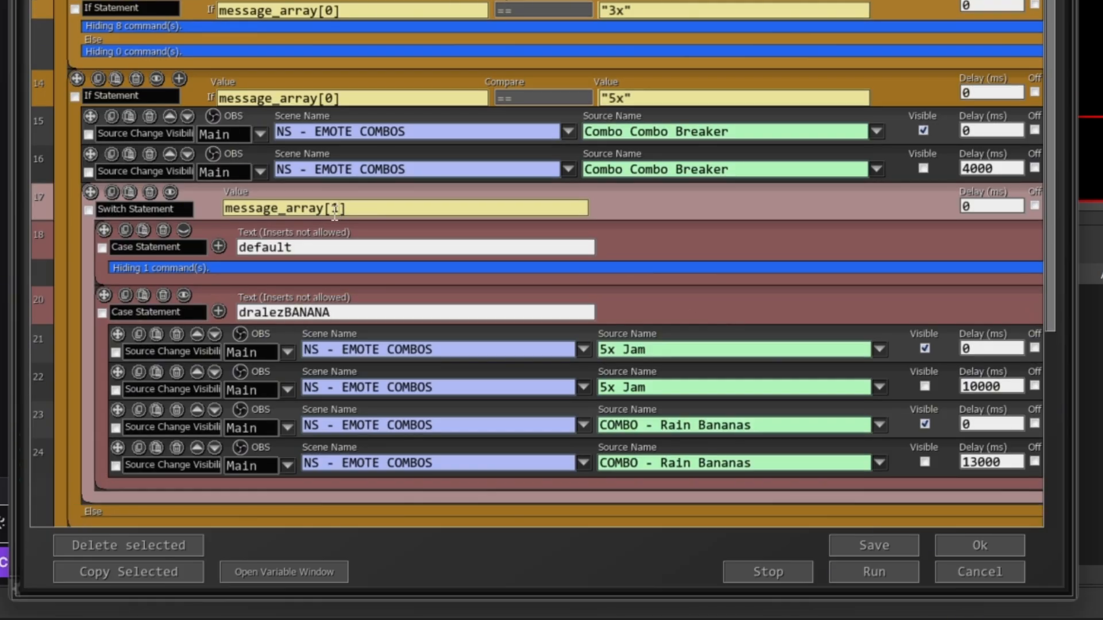
pyautogui.doubleClick(368, 312)
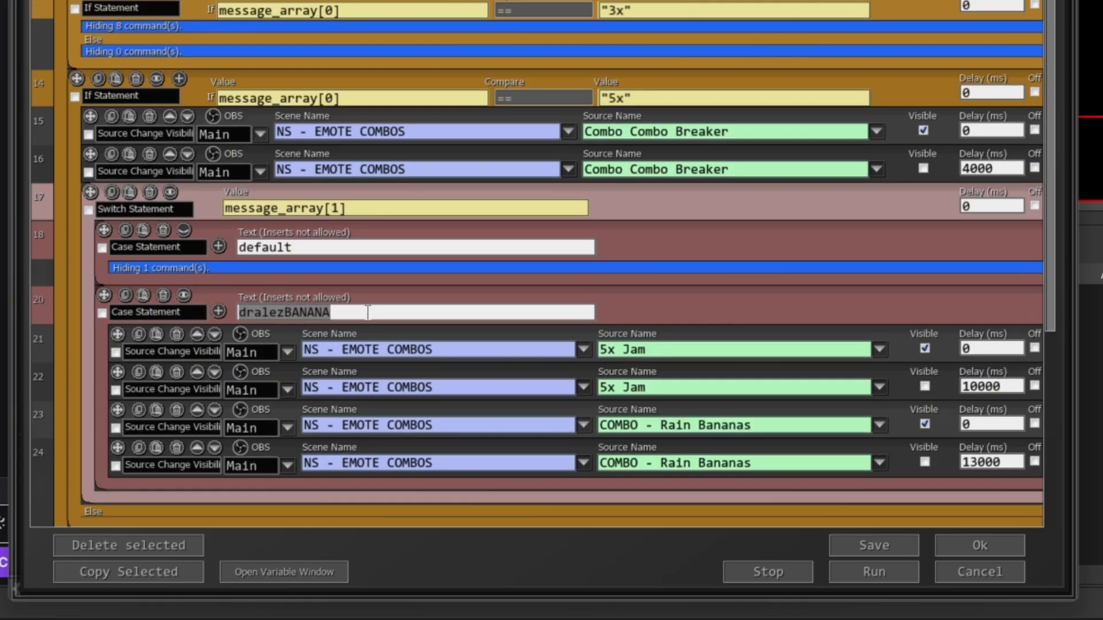
pyautogui.click(354, 313)
pyautogui.moveTo(363, 313); pyautogui.dragTo(233, 315)
# - Examine the 5x Jam and COMBO - Rain Bananas visibility commands in the dralezBANANA case
pyautogui.click(665, 348)
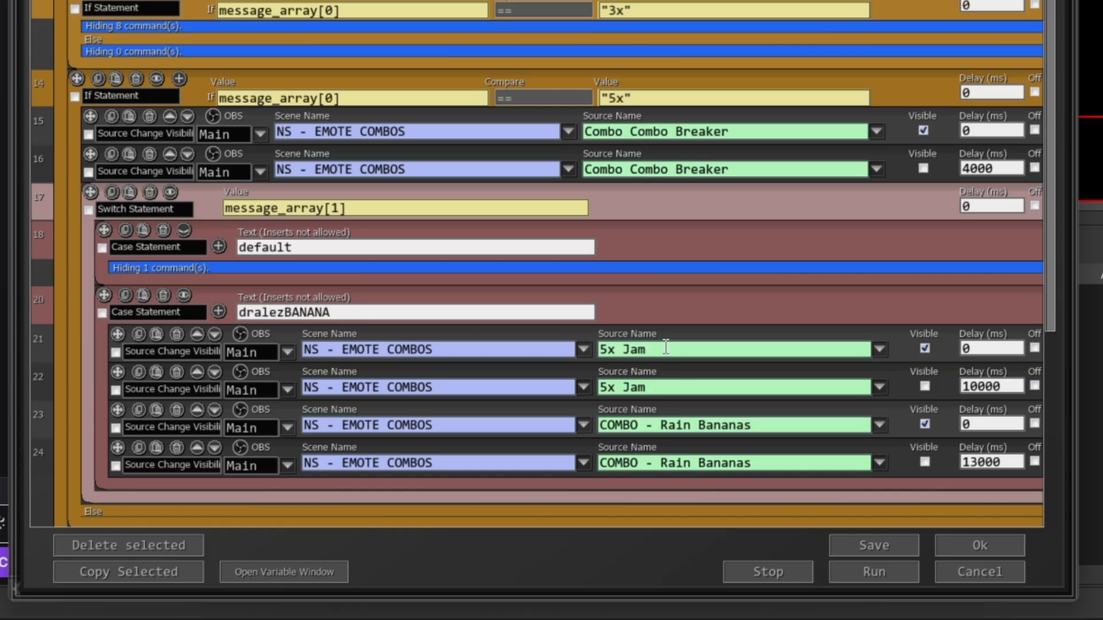
pyautogui.doubleClick(665, 348)
pyautogui.click(657, 351)
pyautogui.doubleClick(799, 422)
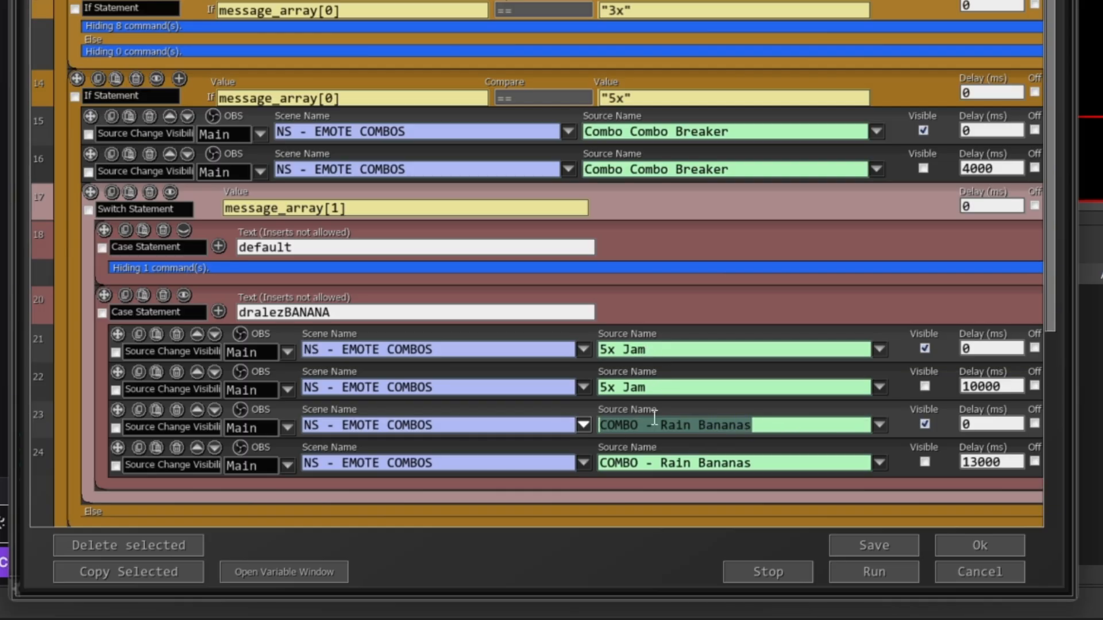
pyautogui.click(788, 424)
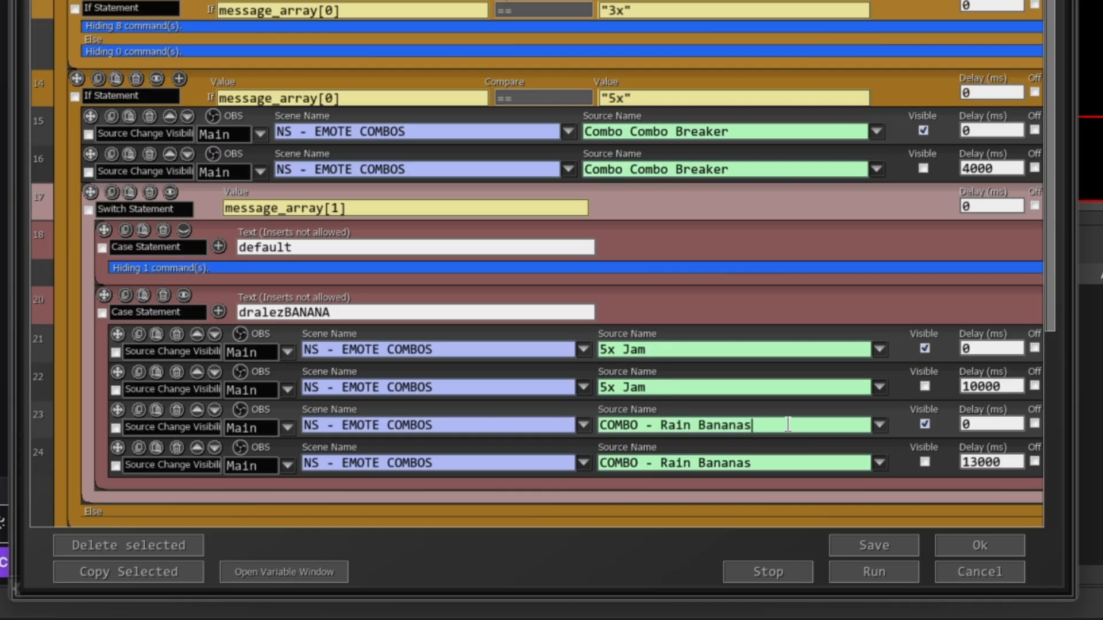
# - Compare the delay for hiding COMBO - Rain Bananas with the Overtime duration, and accept the button's commands
pyautogui.scroll(-3, 788, 424)
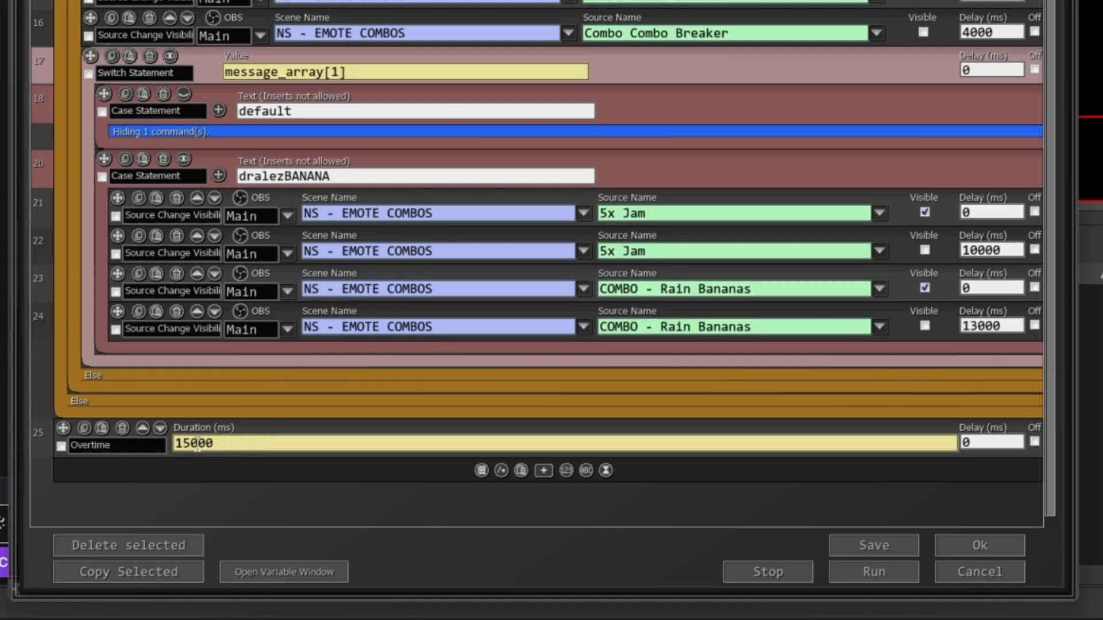
pyautogui.click(1005, 326)
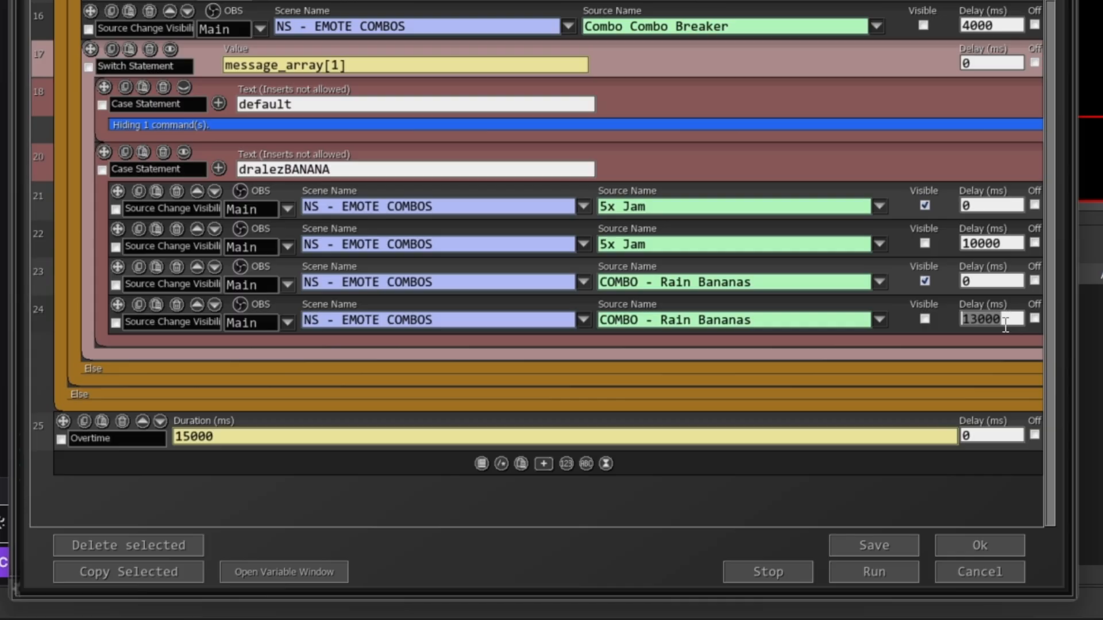
pyautogui.click(226, 437)
pyautogui.click(229, 438)
pyautogui.click(962, 544)
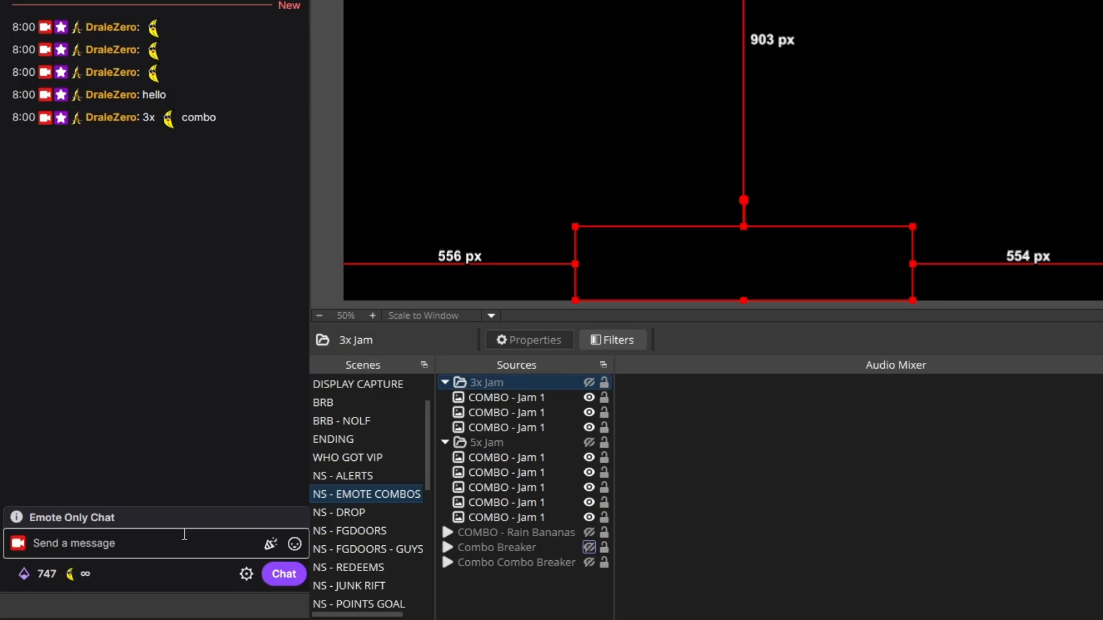
# - In the Twitch chat, copy the 3x banana combo message into a new message, change it to 5x and send it
pyautogui.moveTo(143, 117); pyautogui.dragTo(155, 163)
pyautogui.hotkey('ctrl', 'c')
pyautogui.click(75, 540)
pyautogui.hotkey('ctrl', 'v')
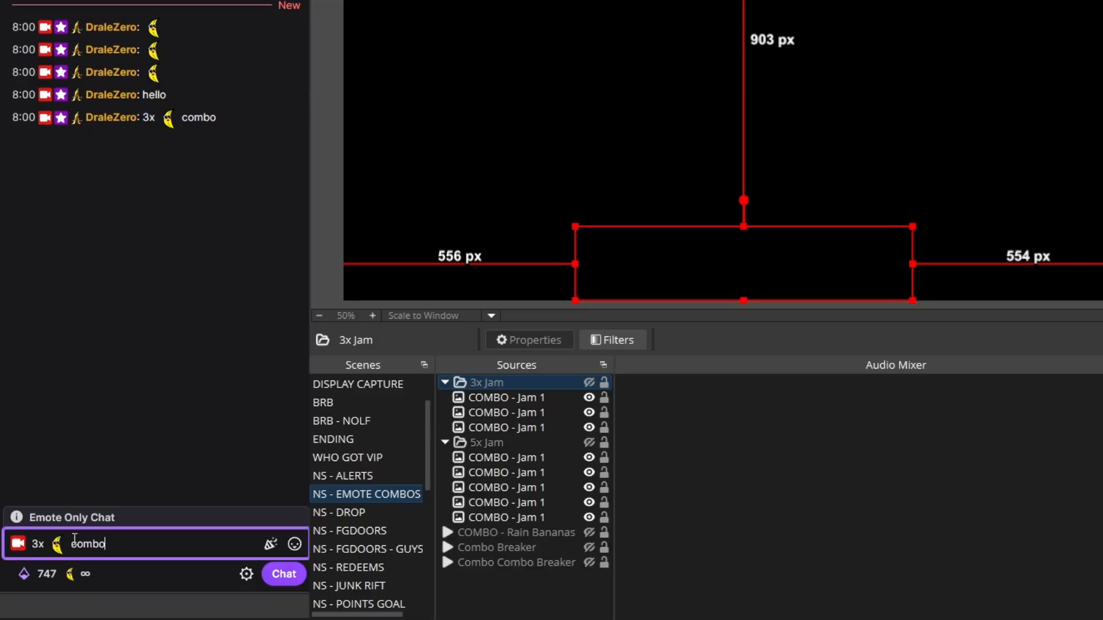
pyautogui.moveTo(37, 544); pyautogui.dragTo(32, 543)
pyautogui.write('5')
pyautogui.moveTo(146, 130)
pyautogui.click(283, 573)
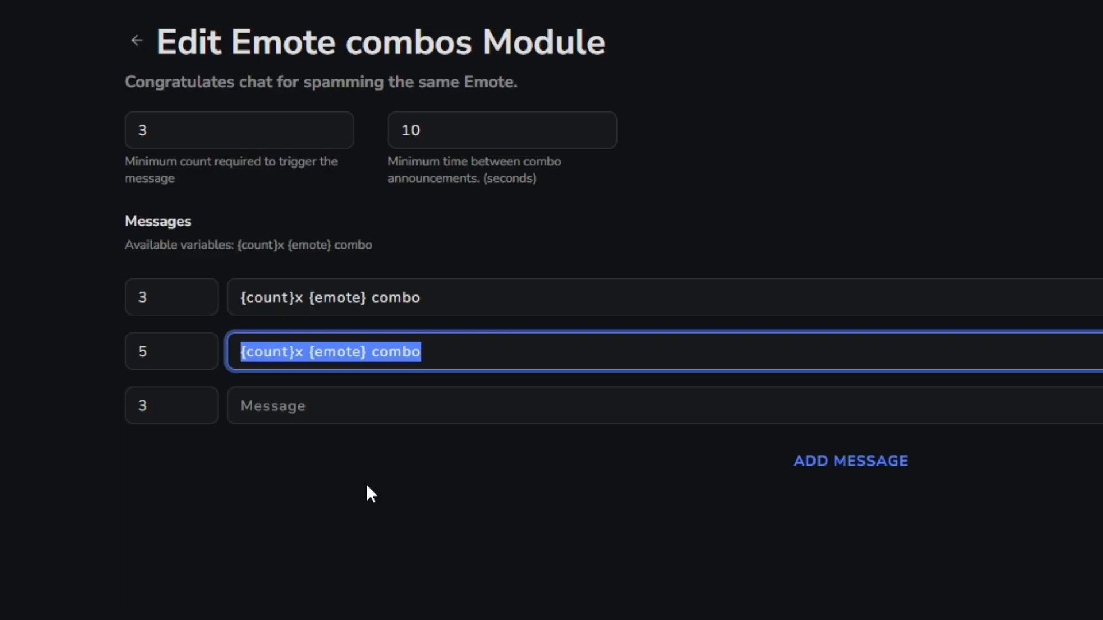
# - In the StreamElements Emote combos module, fill the third message with "{count}x {emote} combo" and set its count to 8
pyautogui.click(330, 399)
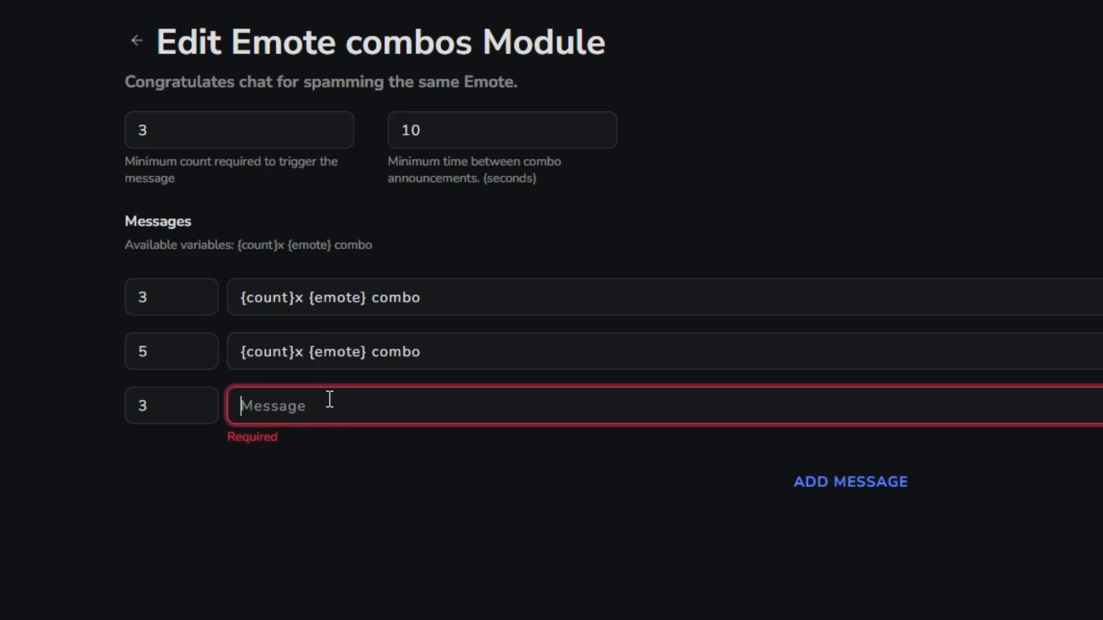
pyautogui.write('{count}x {emote} combo')
pyautogui.doubleClick(172, 408)
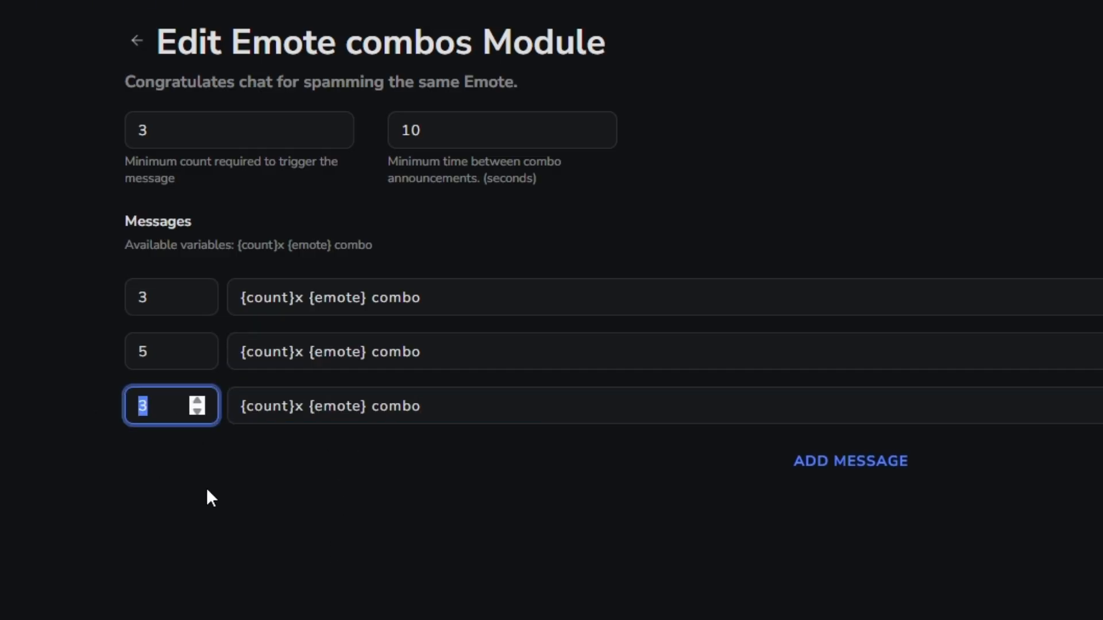
pyautogui.write('8')
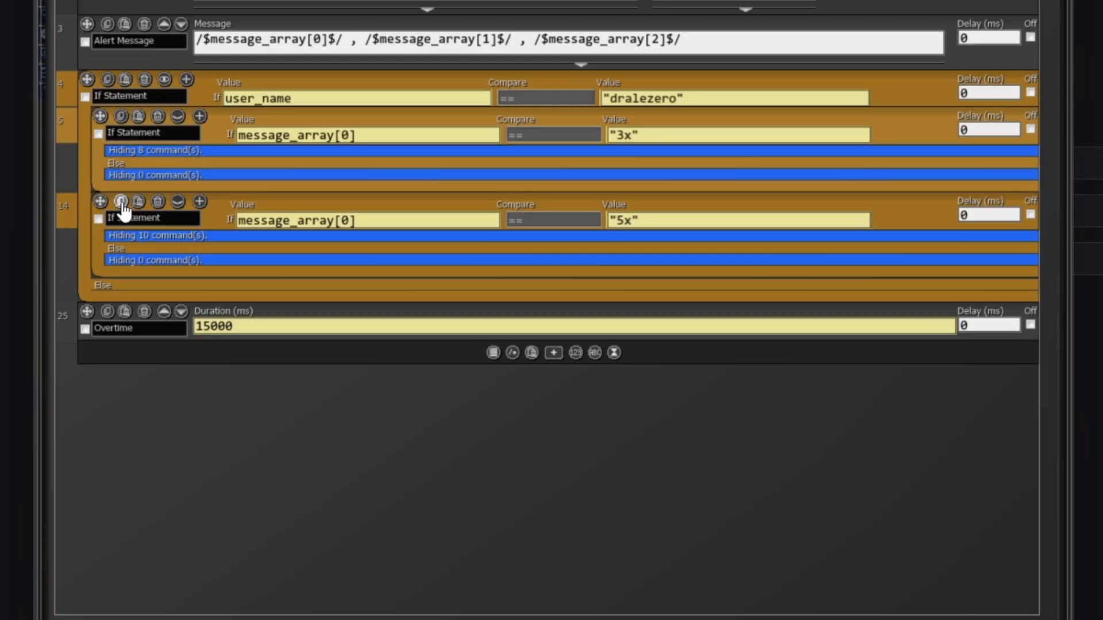
# - In SAMMI, paste a copy of the "5x" If Statement below the original inside the user_name If Statement and set its comparison to "8x"
pyautogui.click(184, 285)
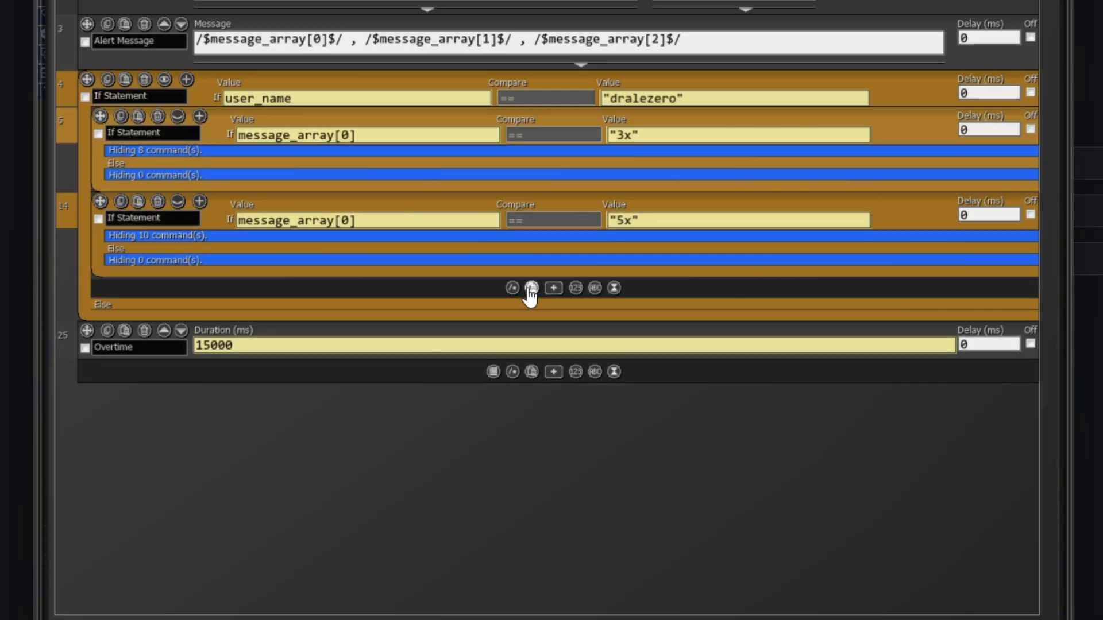
pyautogui.click(530, 288)
pyautogui.moveTo(618, 305); pyautogui.dragTo(610, 294)
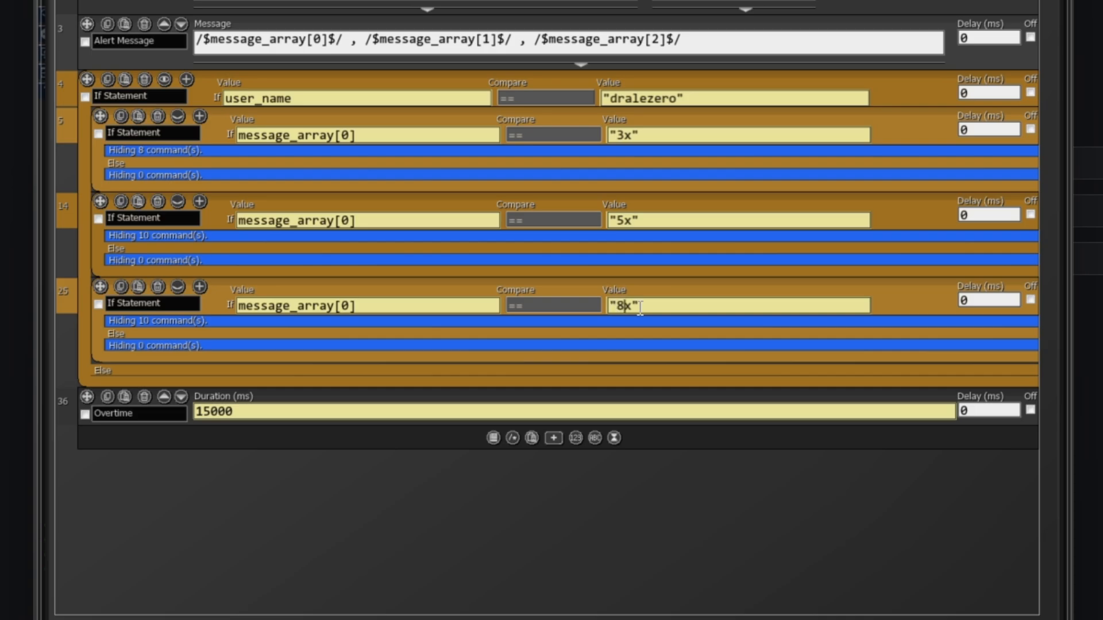
pyautogui.write('8')
# - Expand the "8x" If Statement and examine the emote name and source commands of its dralezBANANA case
pyautogui.click(178, 287)
pyautogui.scroll(-3, 476, 399)
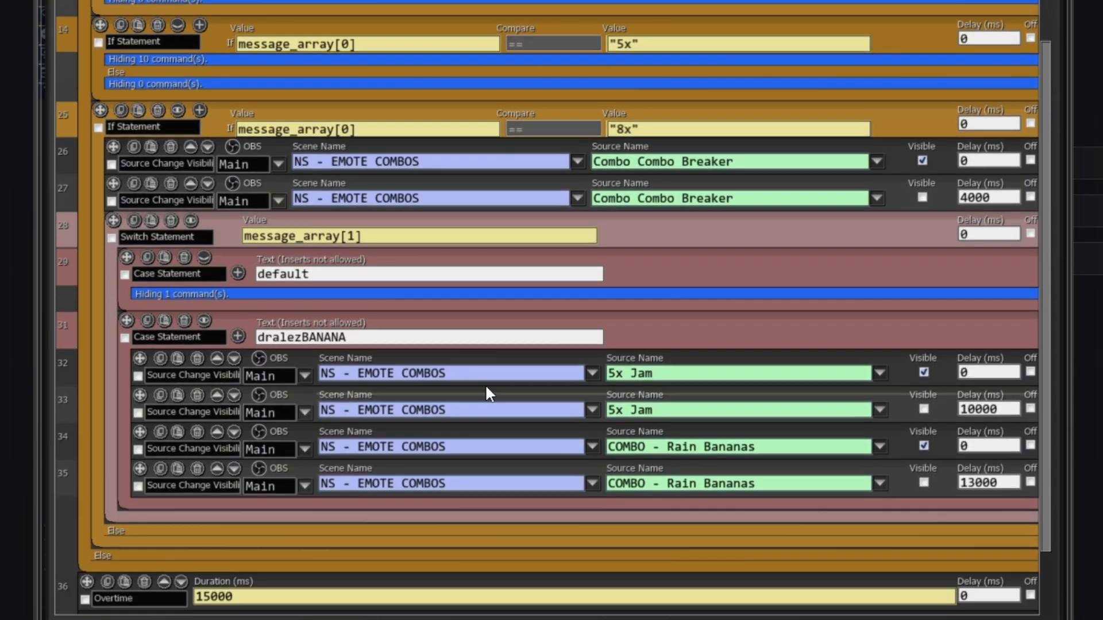
pyautogui.scroll(-1, 486, 387)
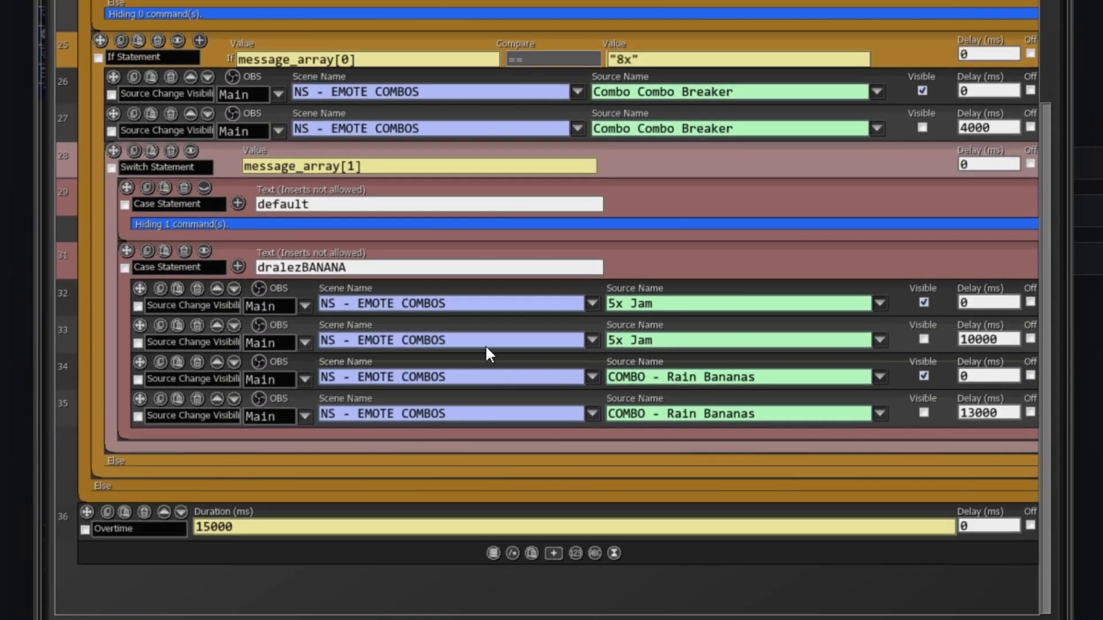
pyautogui.doubleClick(355, 265)
pyautogui.click(384, 268)
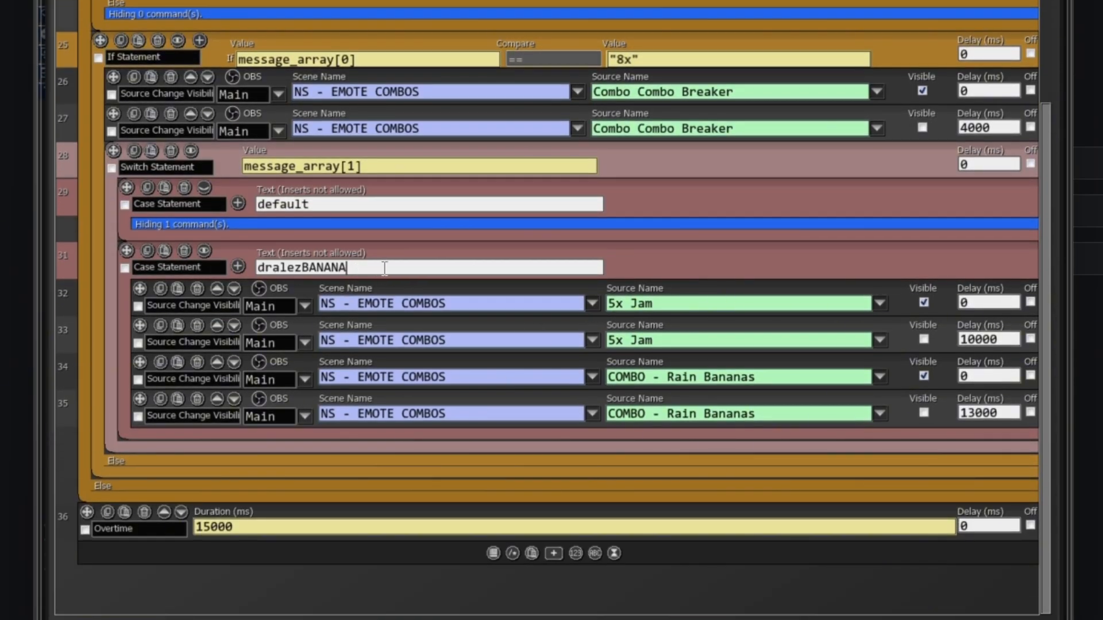
pyautogui.moveTo(384, 267); pyautogui.dragTo(249, 264)
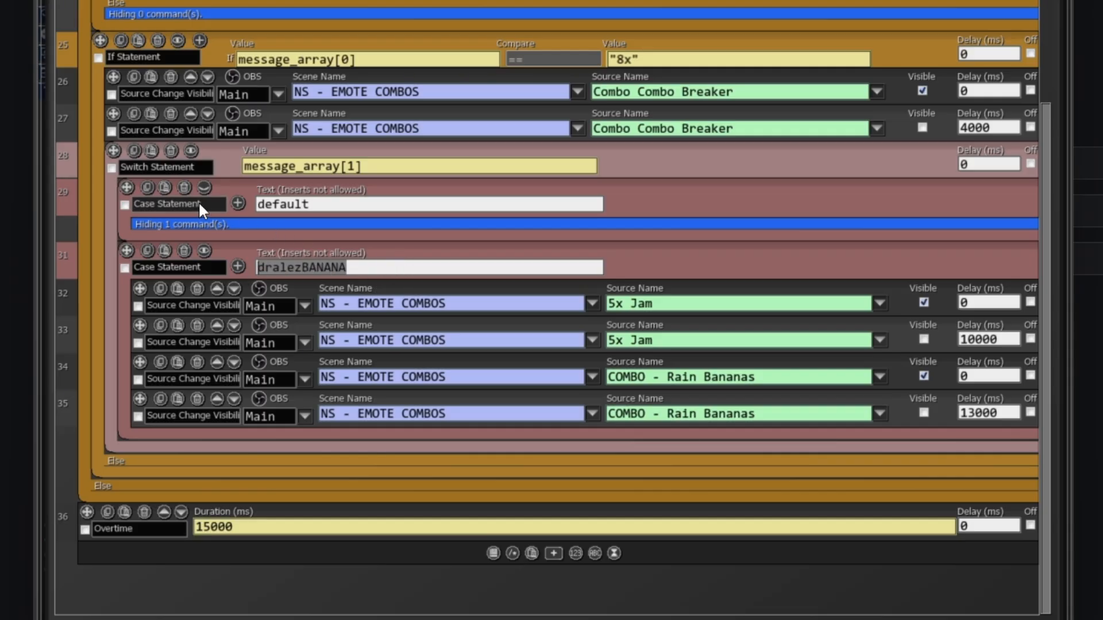
# - Expand the default case of the "8x" branch and examine its comment and the Combo Combo Breaker source command
pyautogui.click(204, 187)
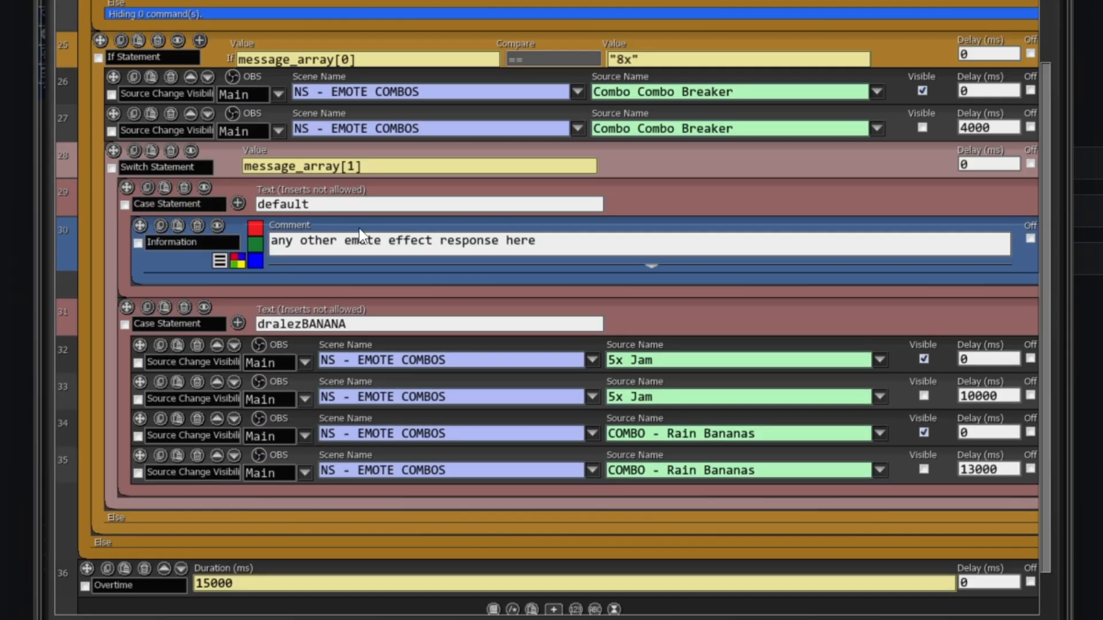
pyautogui.doubleClick(325, 206)
pyautogui.click(325, 206)
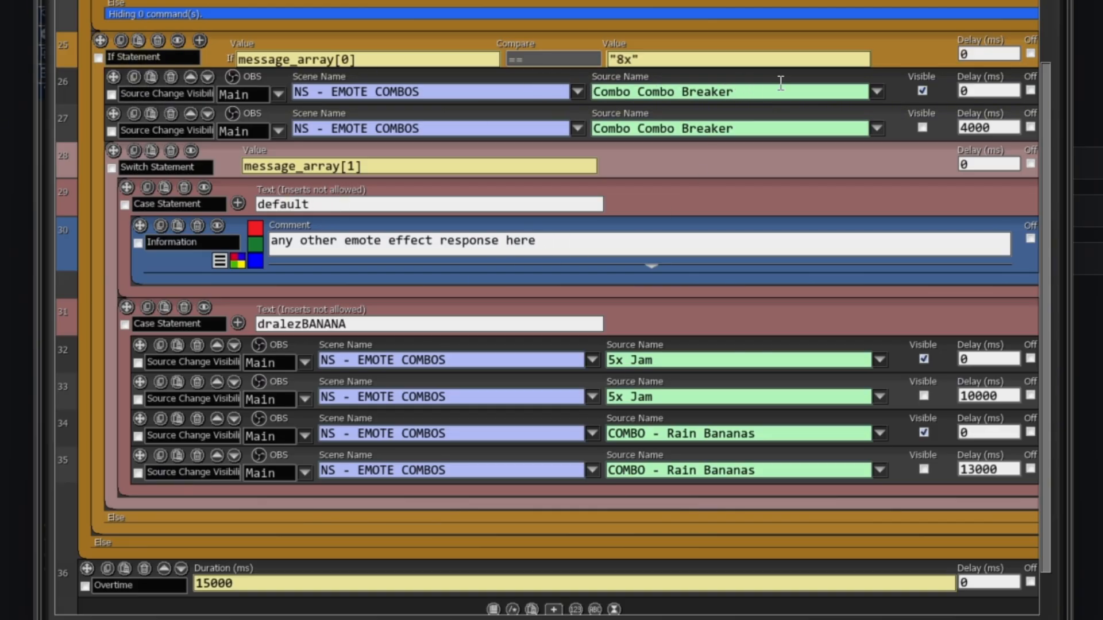
pyautogui.click(704, 92)
pyautogui.hotkey('ctrl', 'a')
pyautogui.click(773, 87)
# - Add a third Twitch Chat Message trigger with the message "8x * combo" to the emote combo button
pyautogui.rightClick(537, 395)
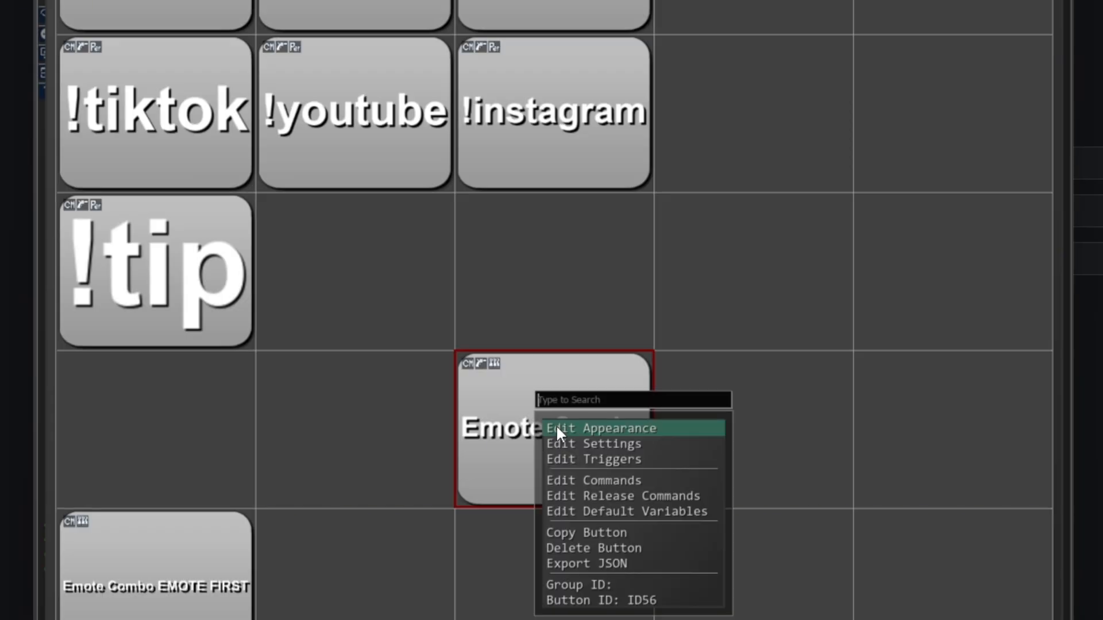
pyautogui.click(575, 459)
pyautogui.click(535, 209)
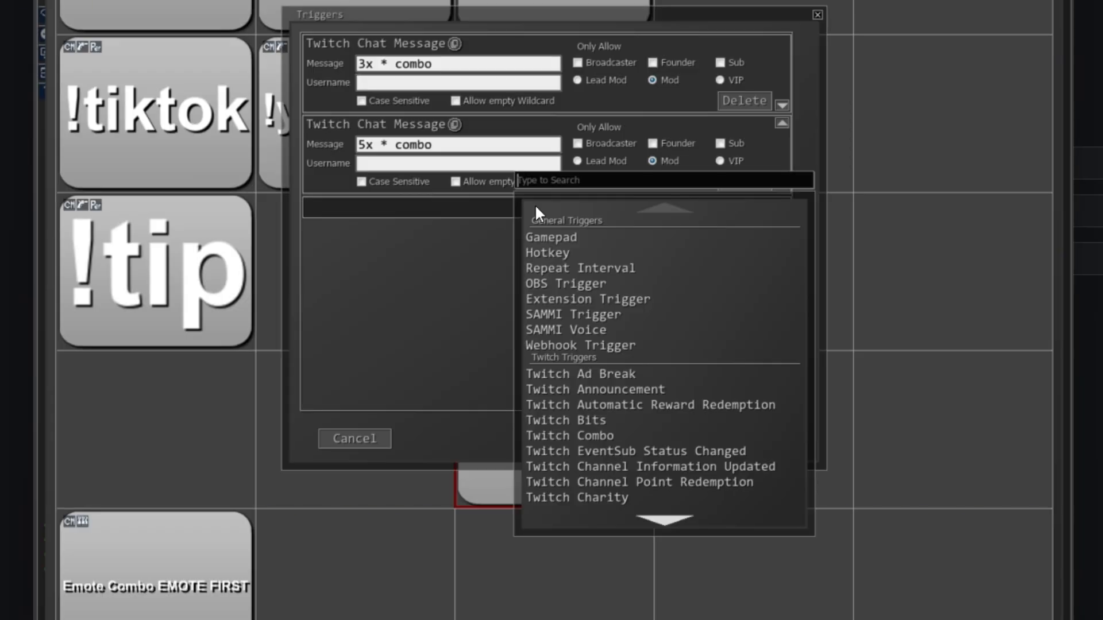
pyautogui.write('twitch')
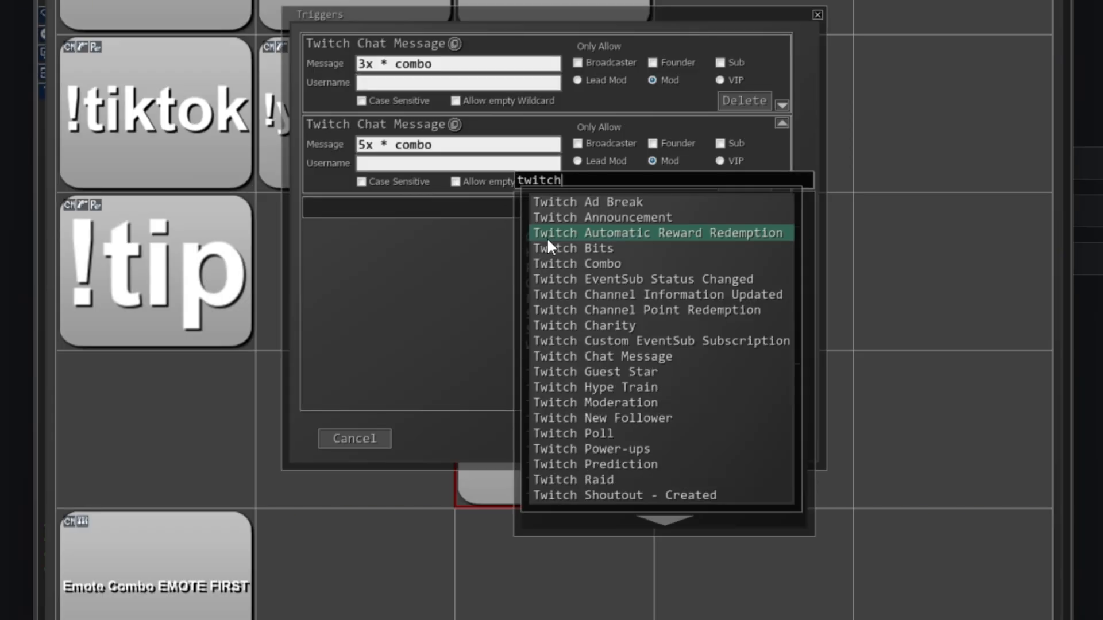
pyautogui.click(598, 357)
pyautogui.write('5x * combo')
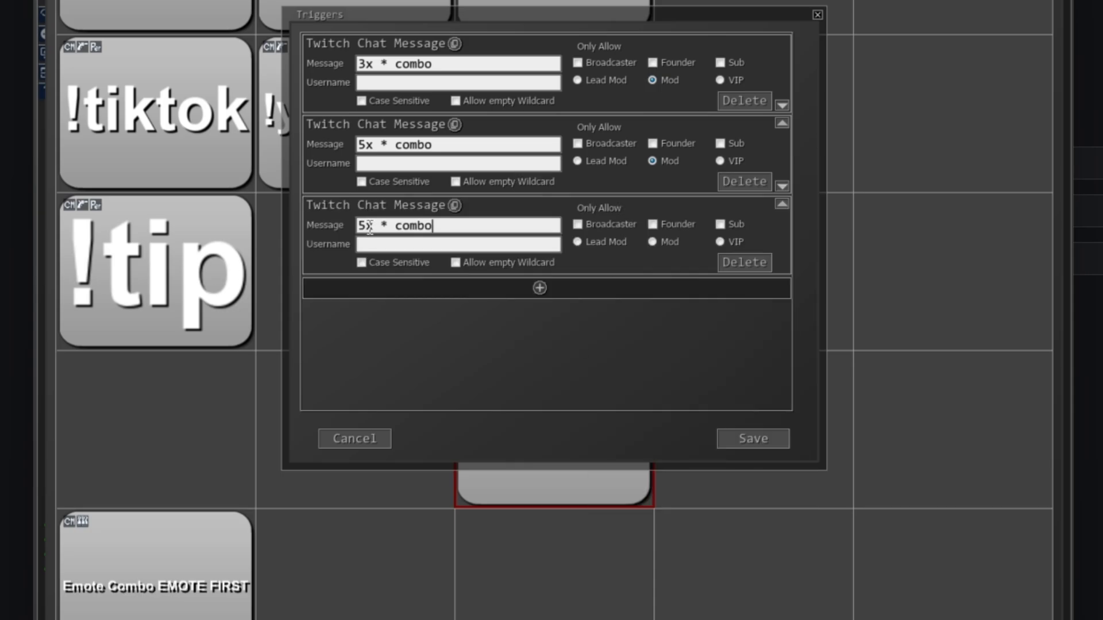
pyautogui.click(359, 226)
pyautogui.write('8')
pyautogui.click(655, 244)
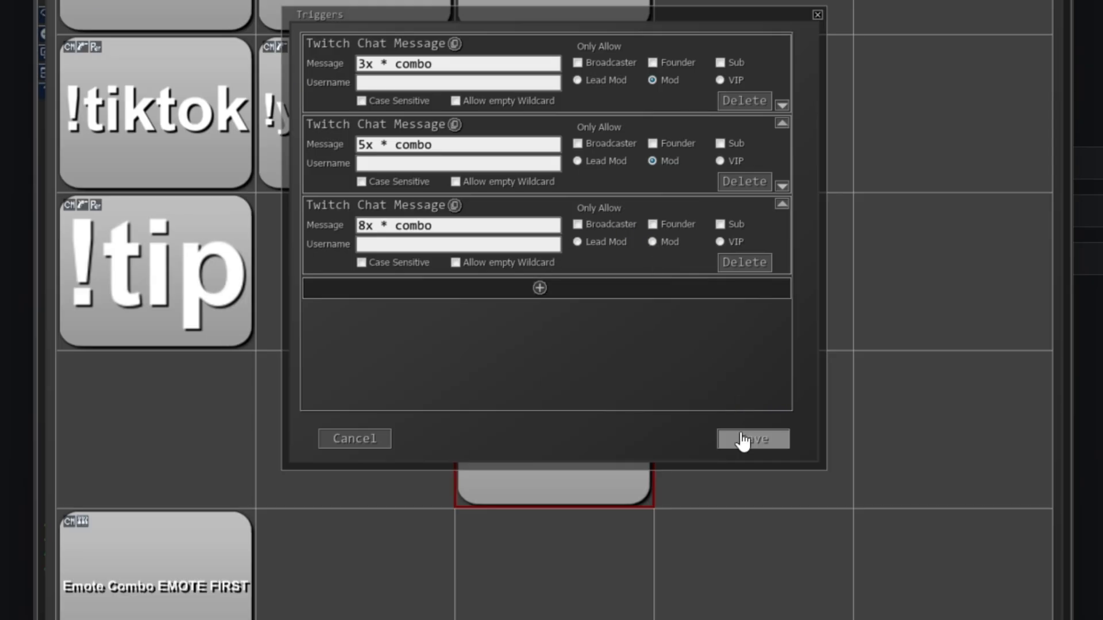